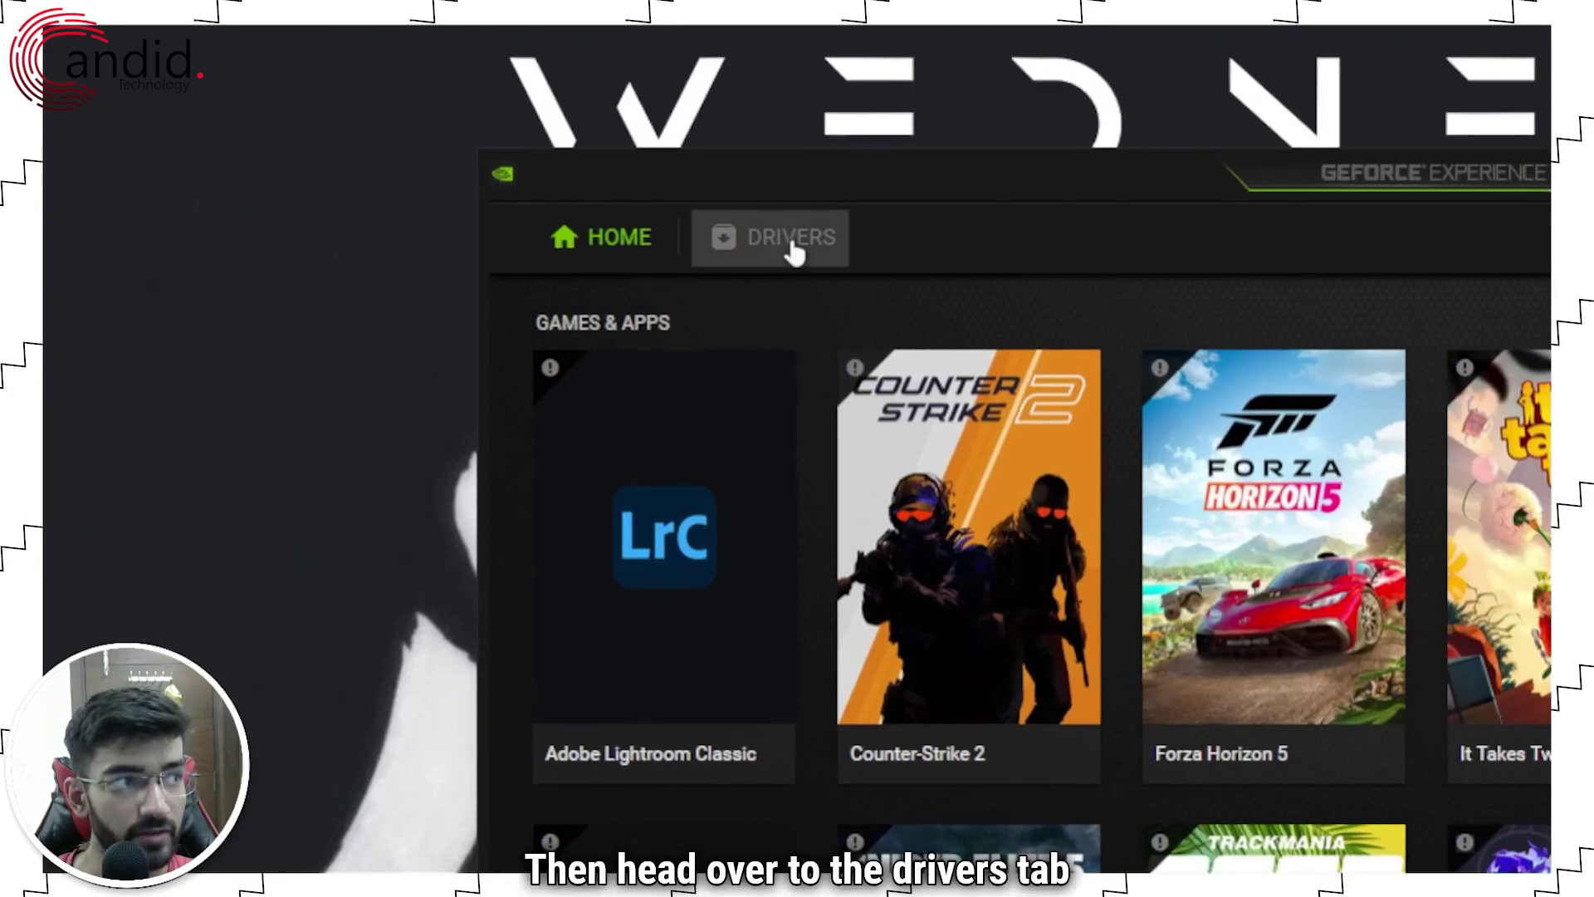
Check GeForce Experience for driver updates, confirming Game Ready Driver 555.99 is current, then close it.
click(792, 247)
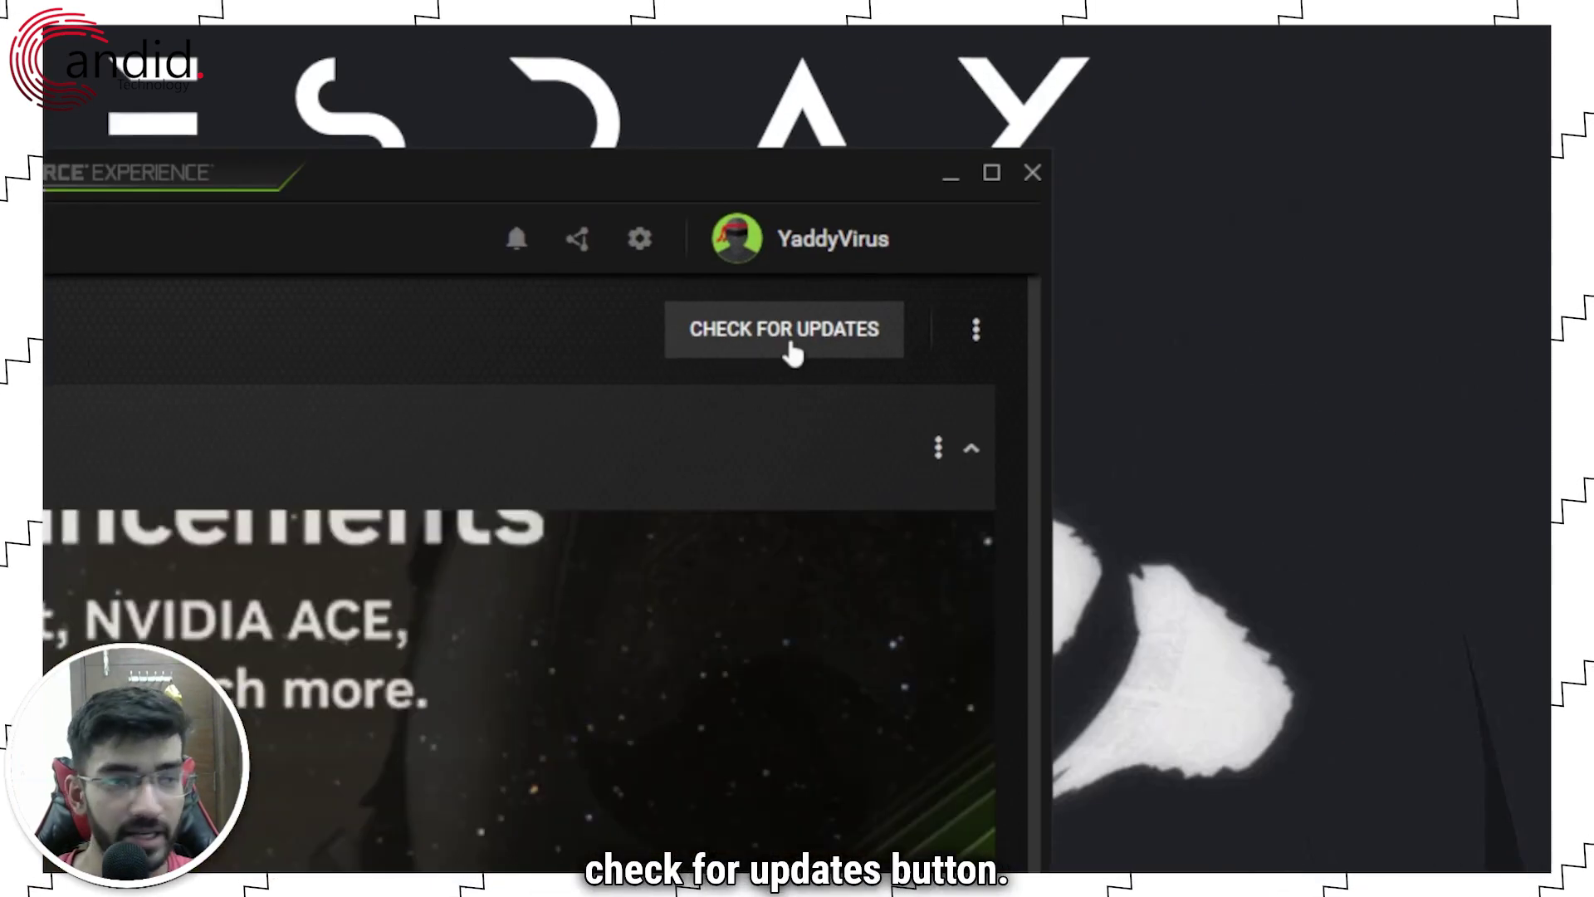
click(792, 348)
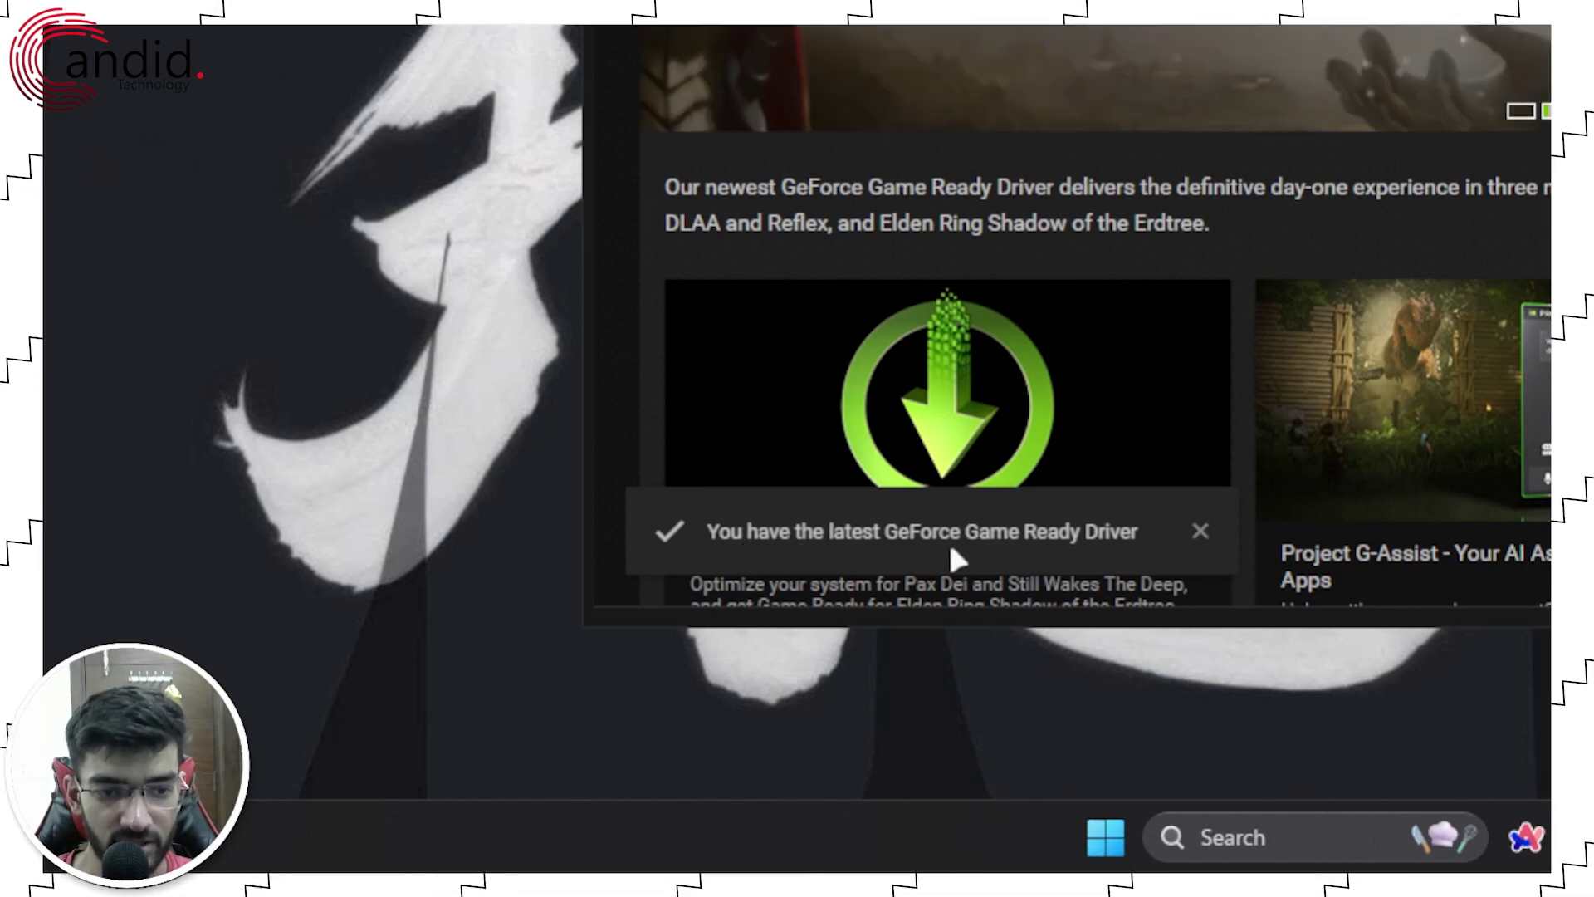
click(1199, 529)
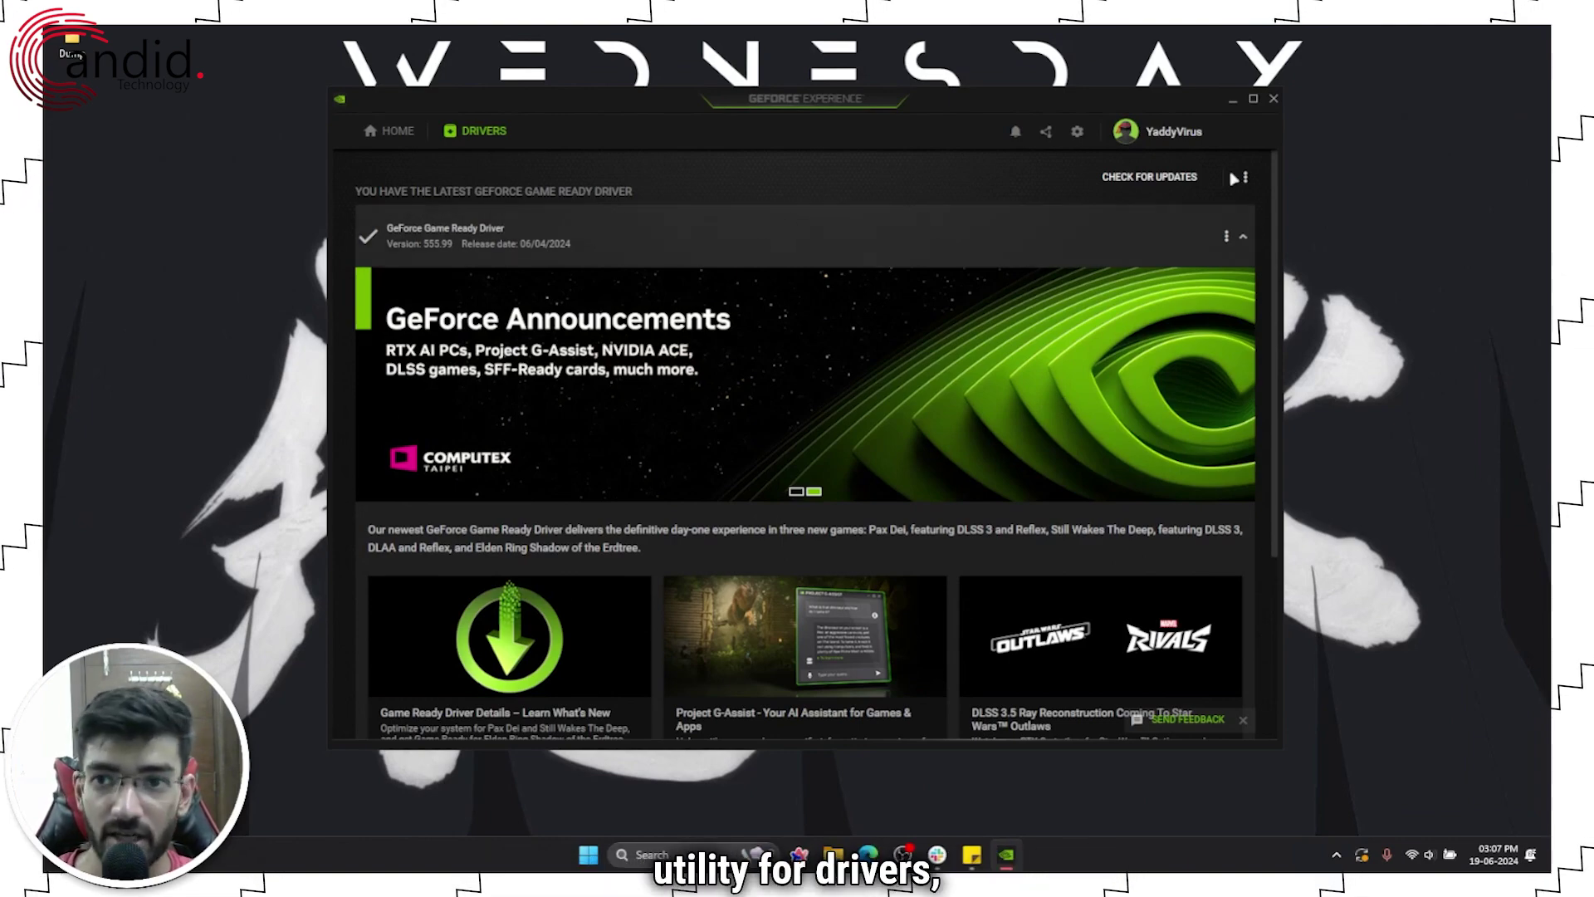
click(1274, 98)
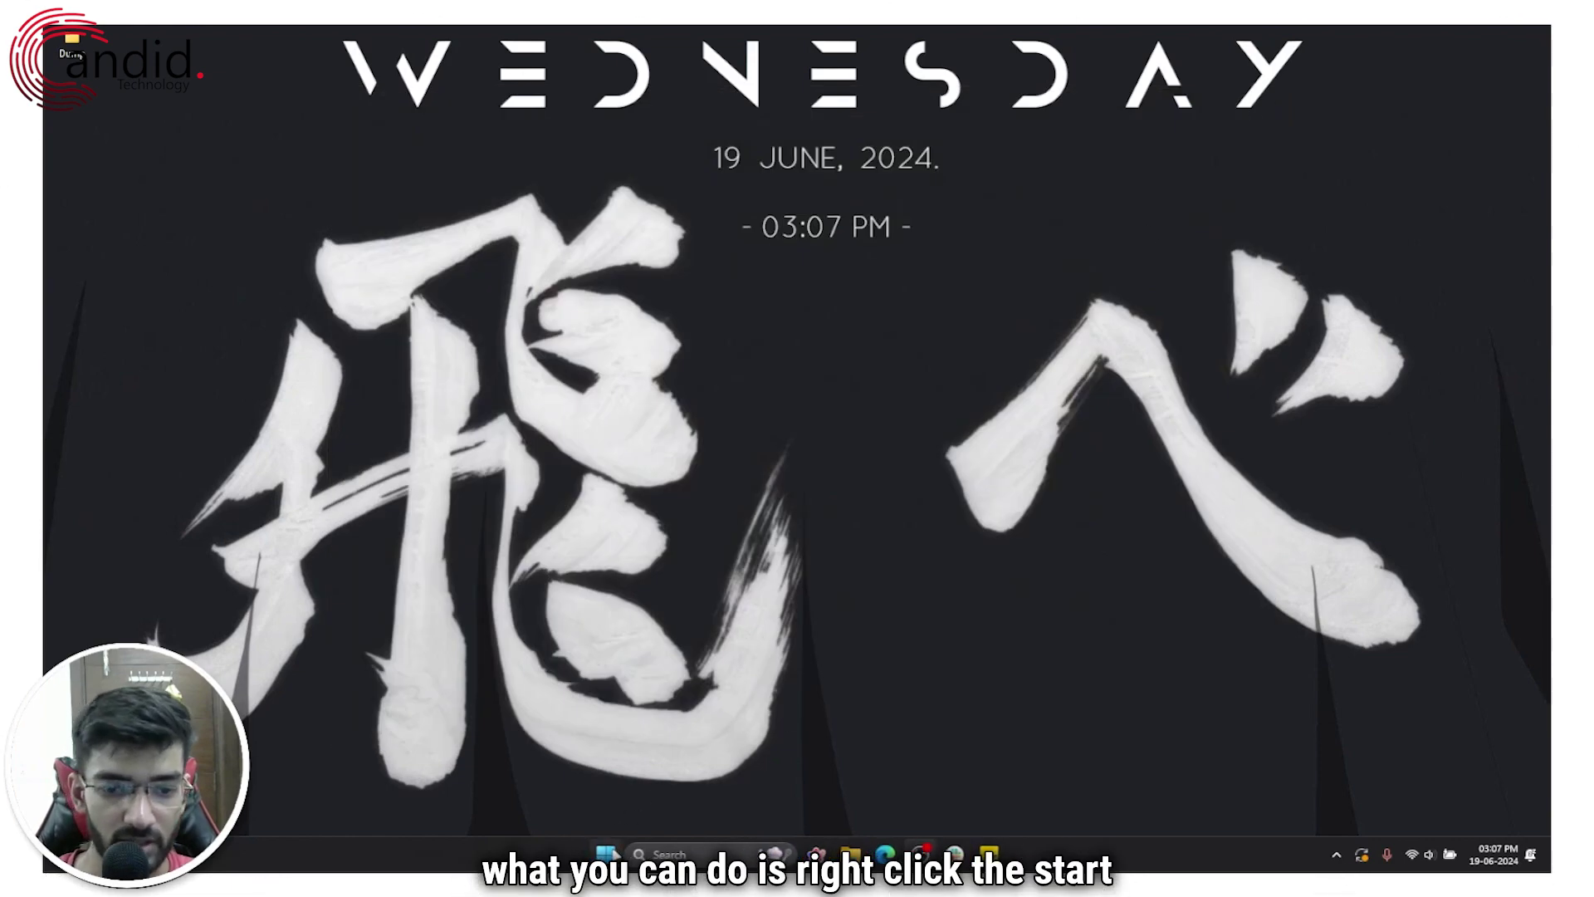
Open Device Manager from the Start quick menu and centre its window.
right_click(606, 854)
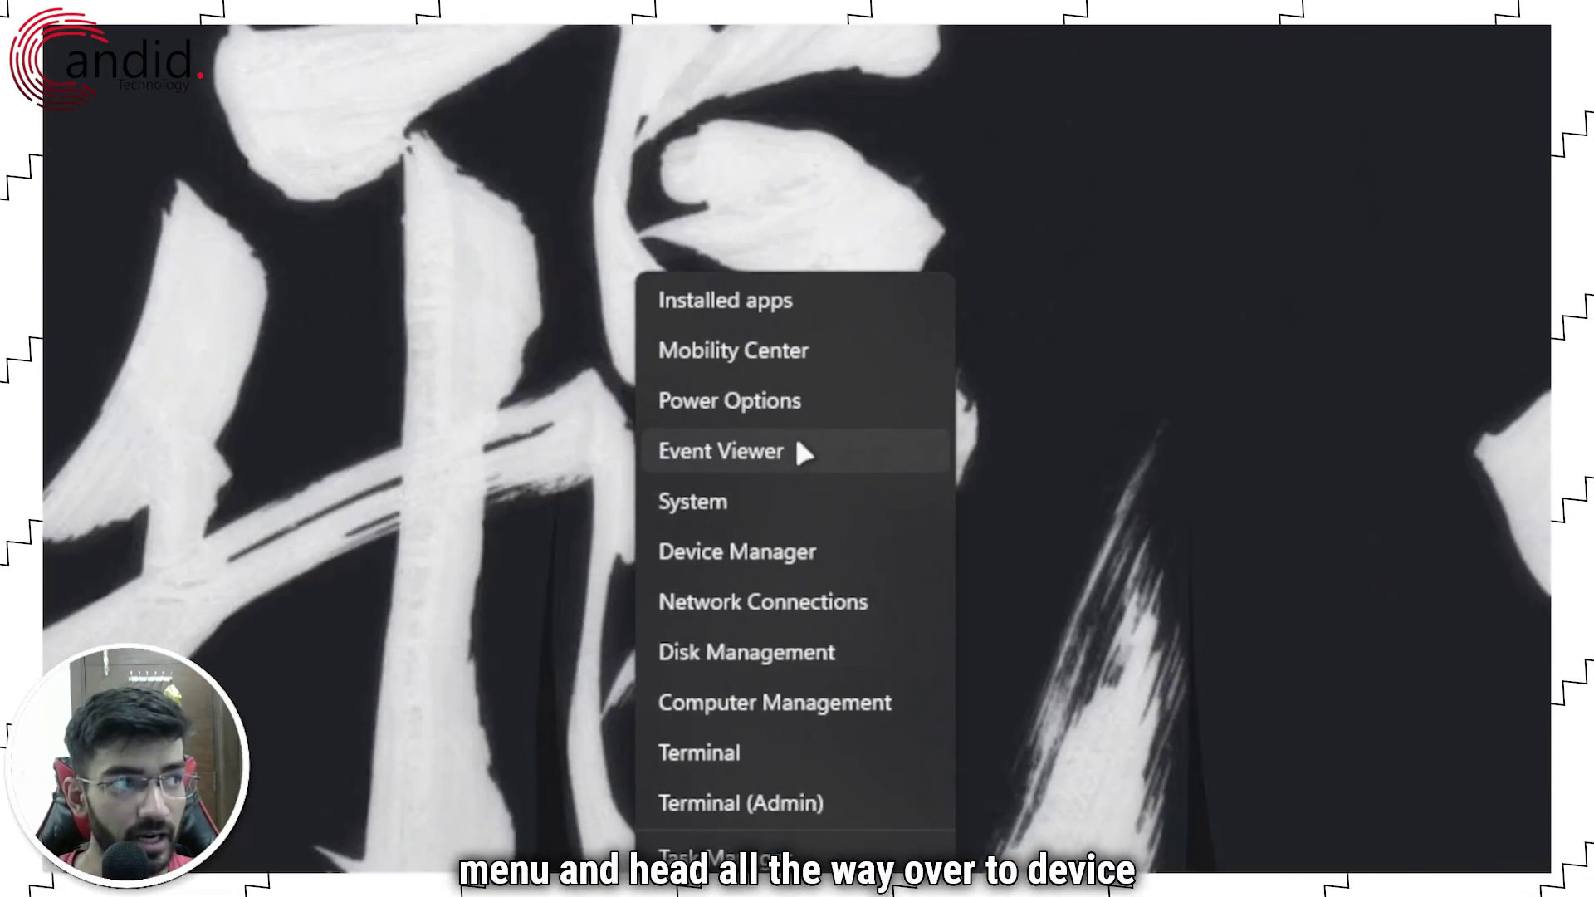
click(787, 549)
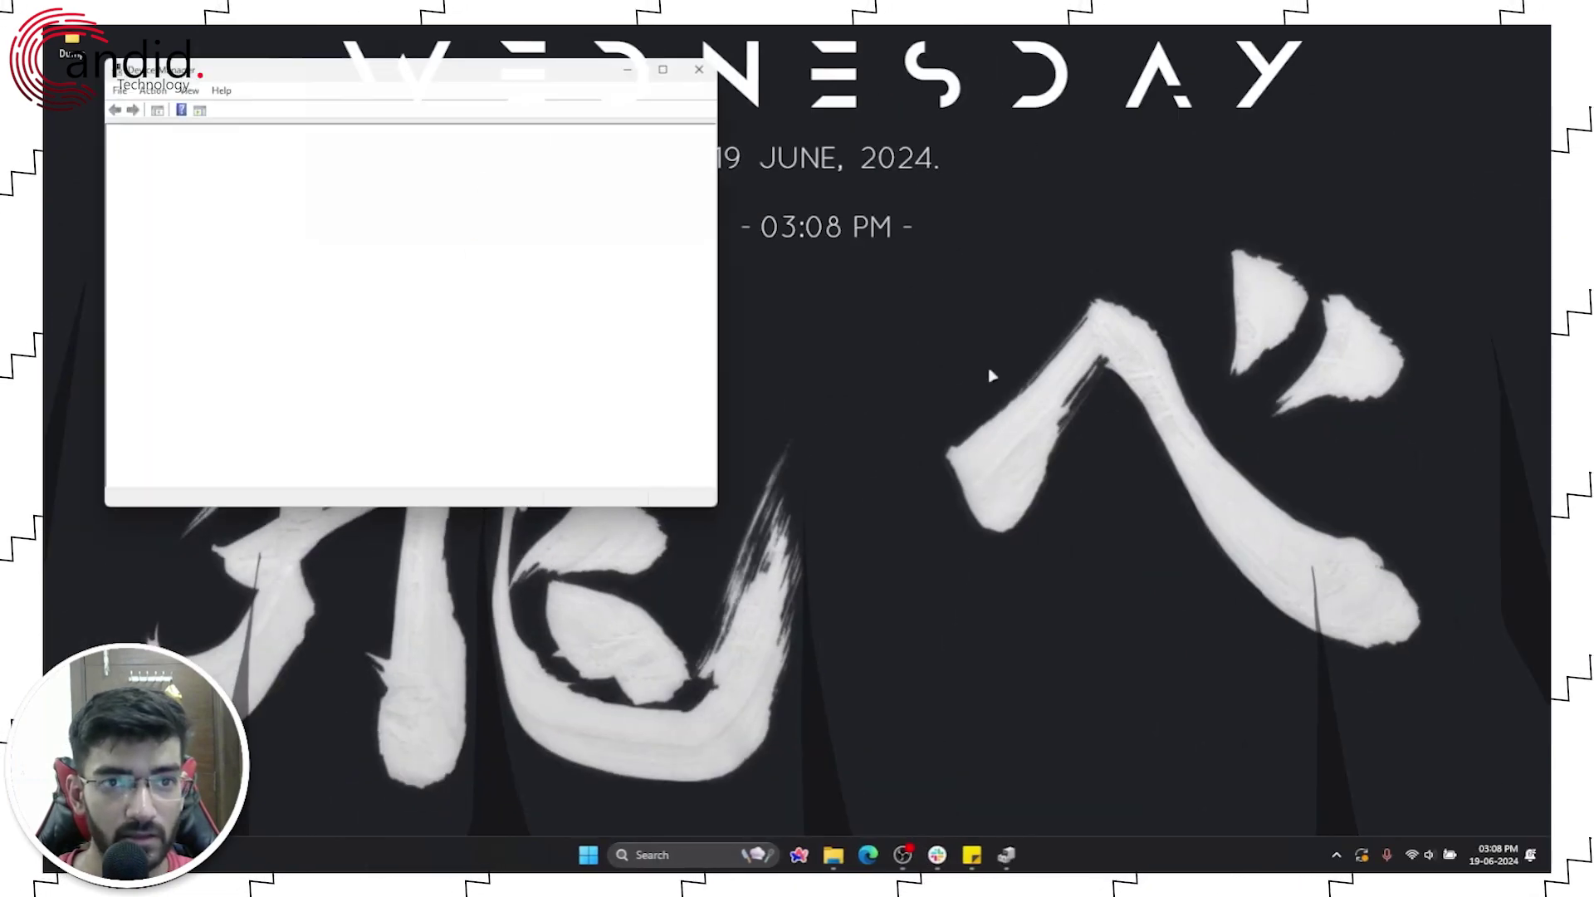
drag(358, 82, 702, 190)
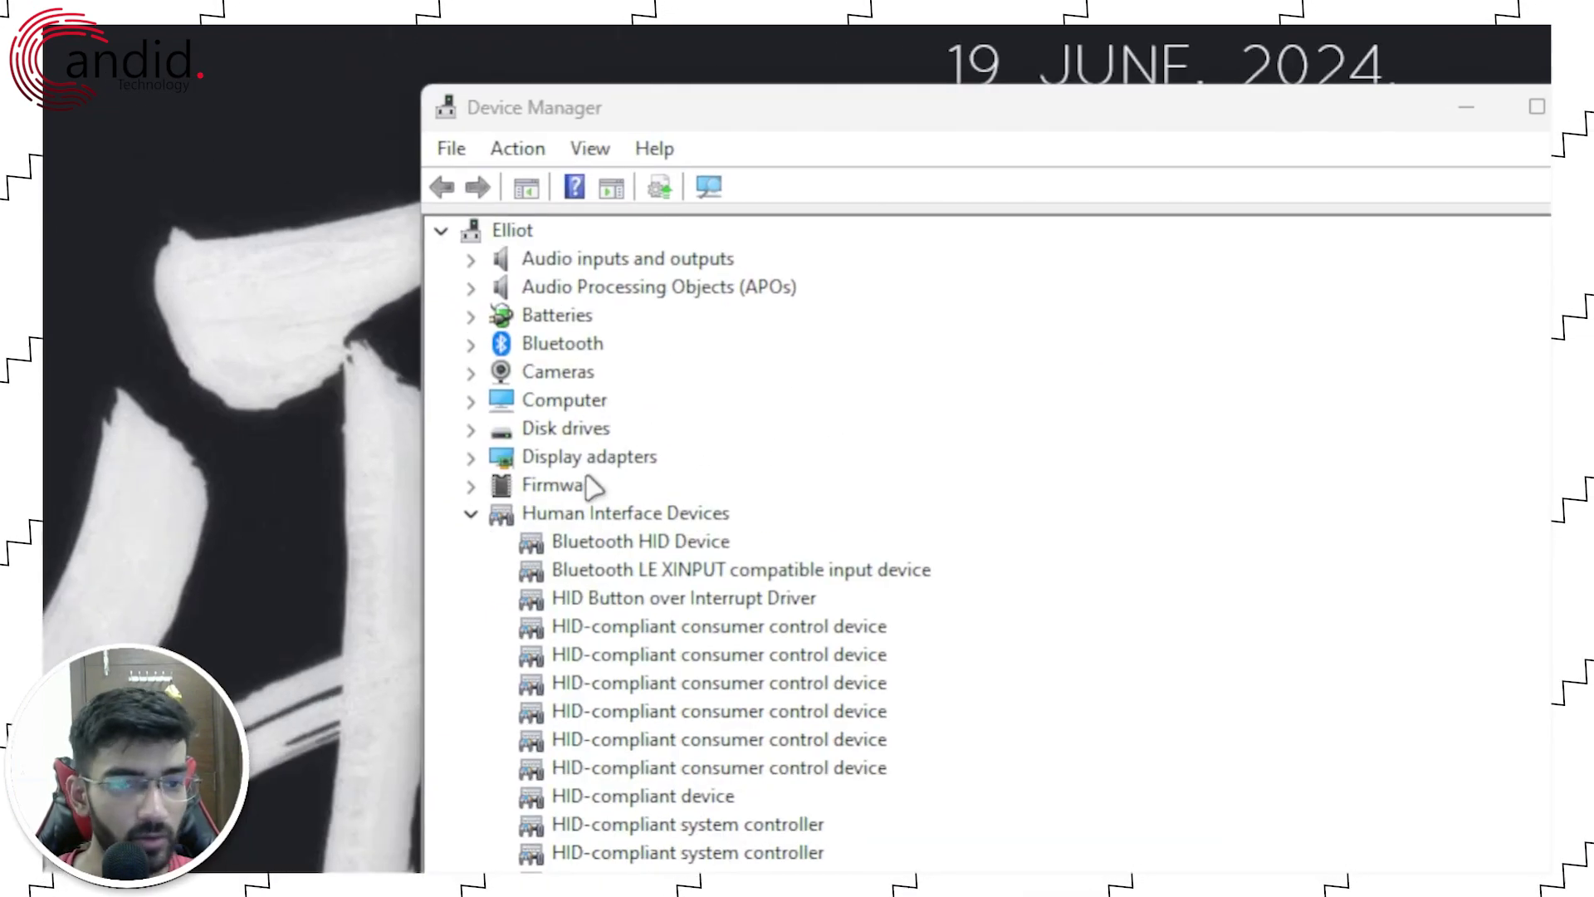
Expand Display adapters and start Update driver for the NVIDIA GeForce GTX 1650 Ti.
click(470, 514)
click(471, 459)
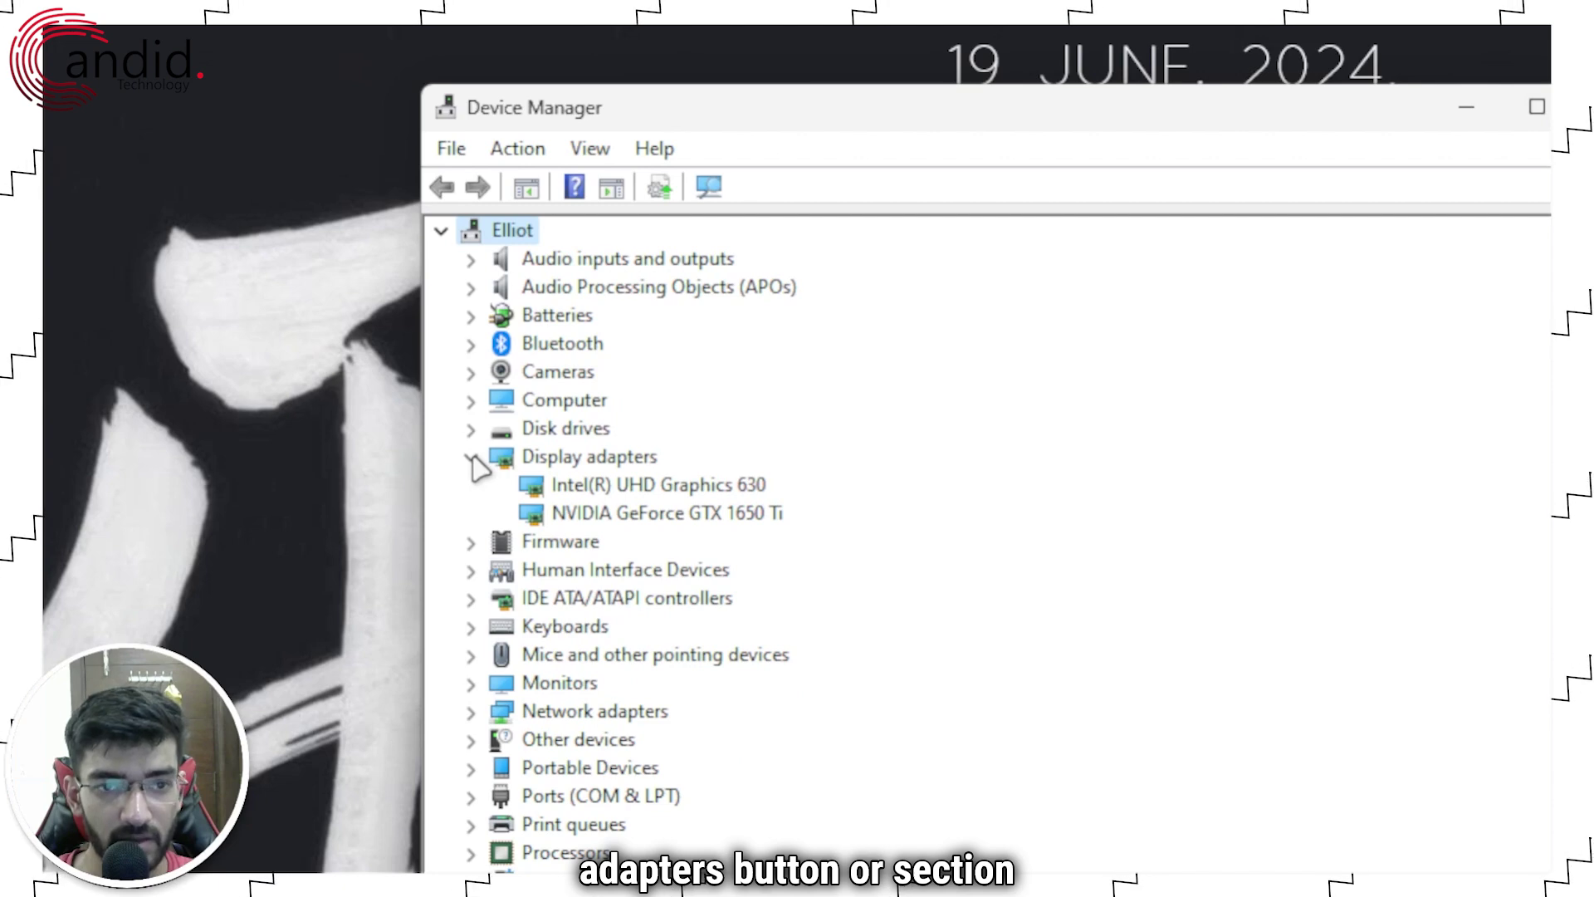
click(498, 462)
click(700, 515)
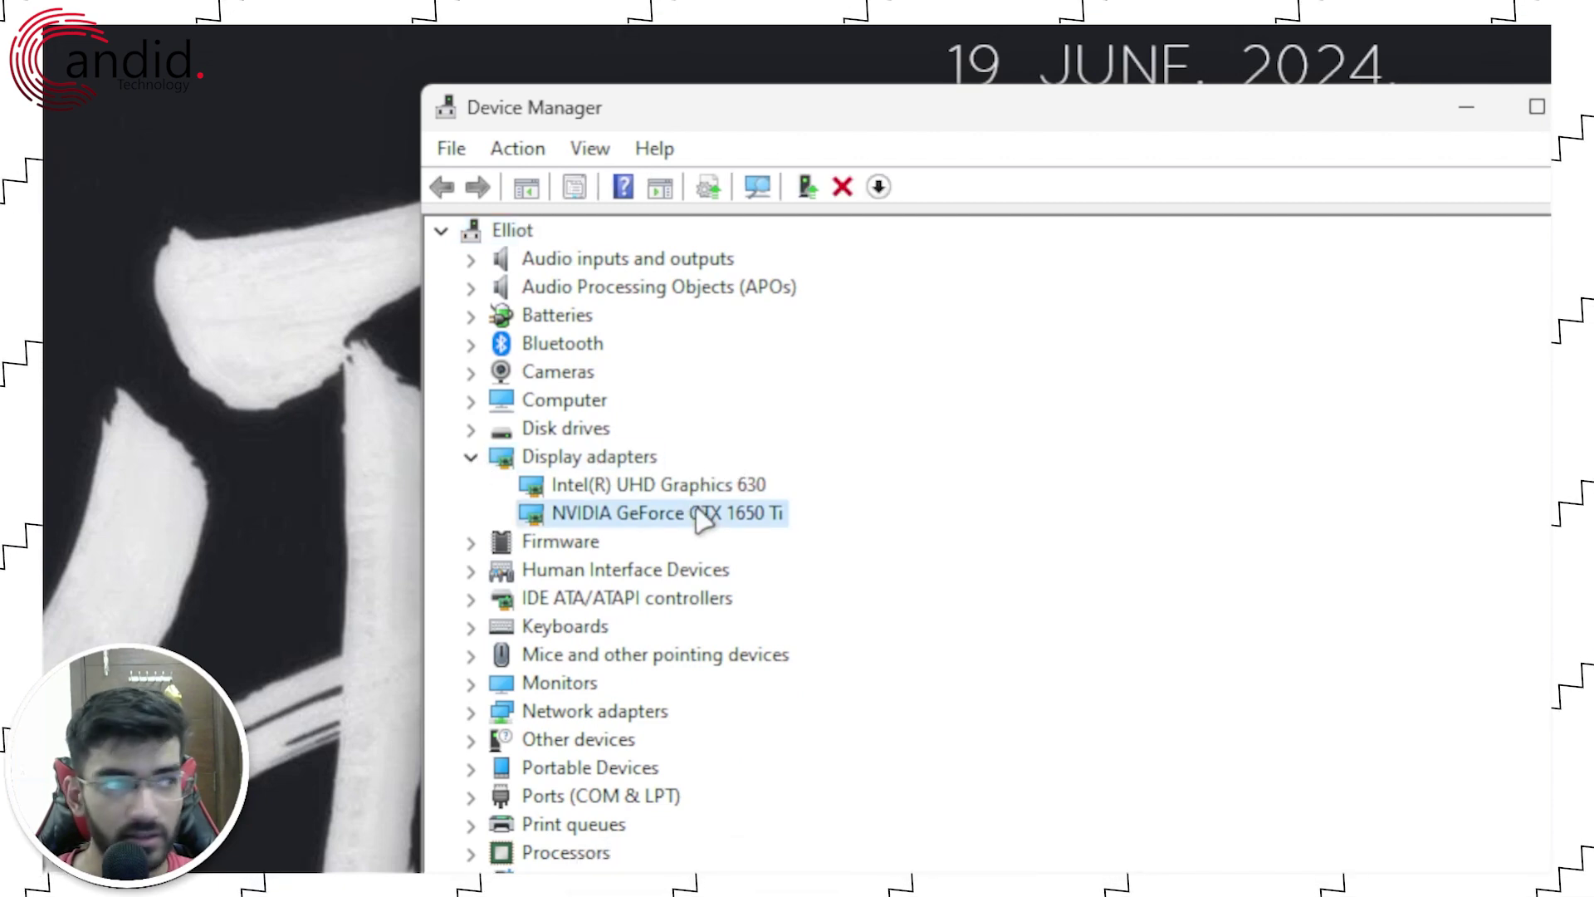
right_click(701, 515)
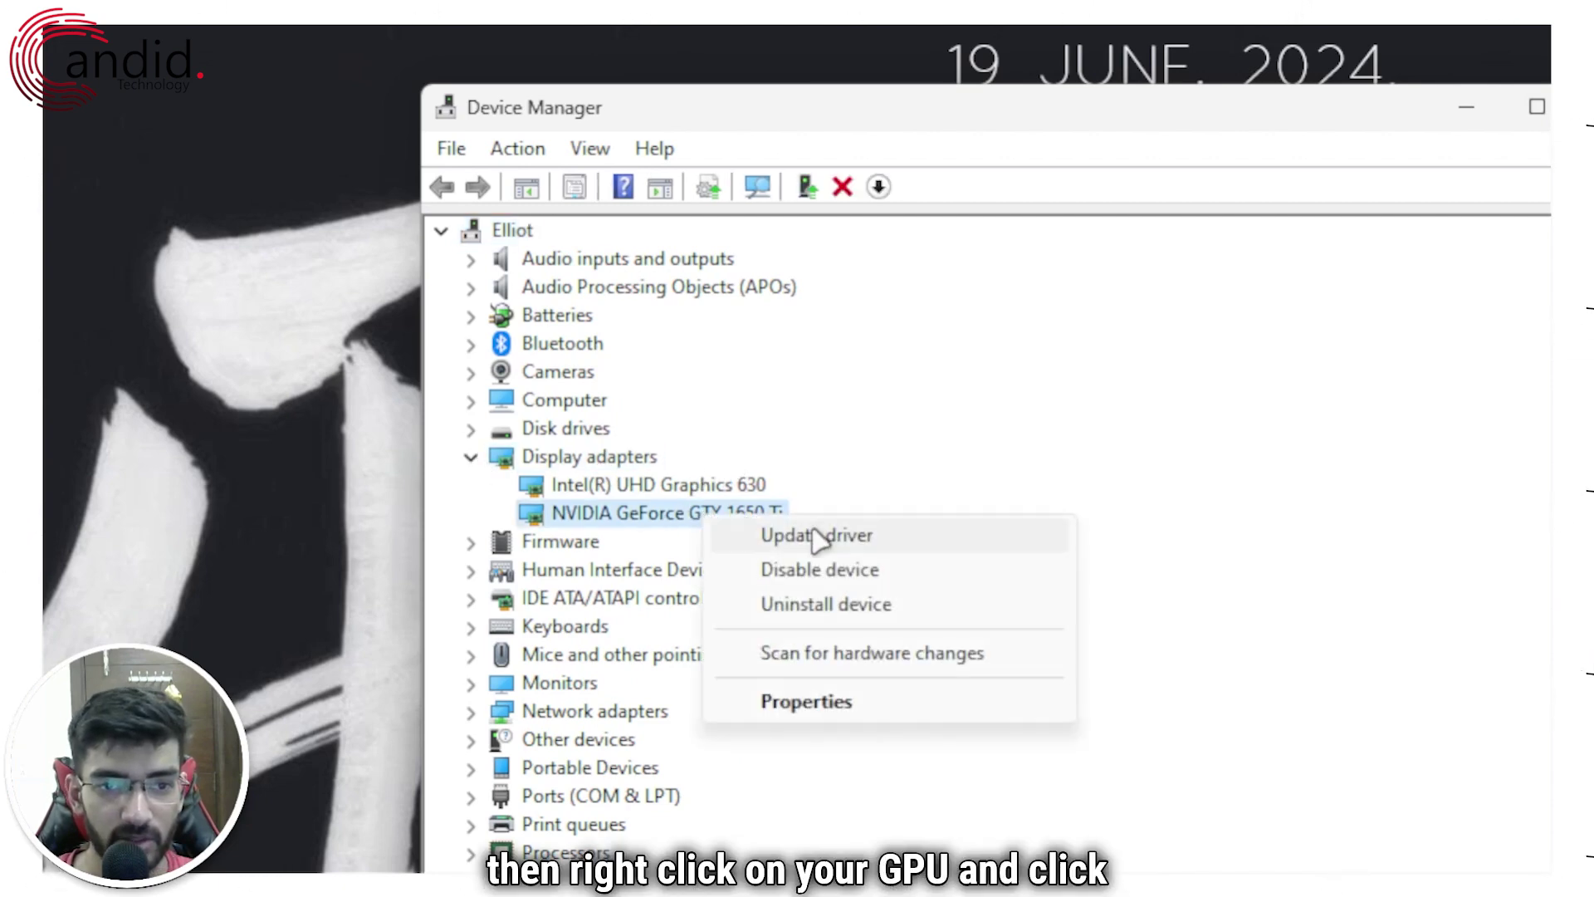
click(914, 548)
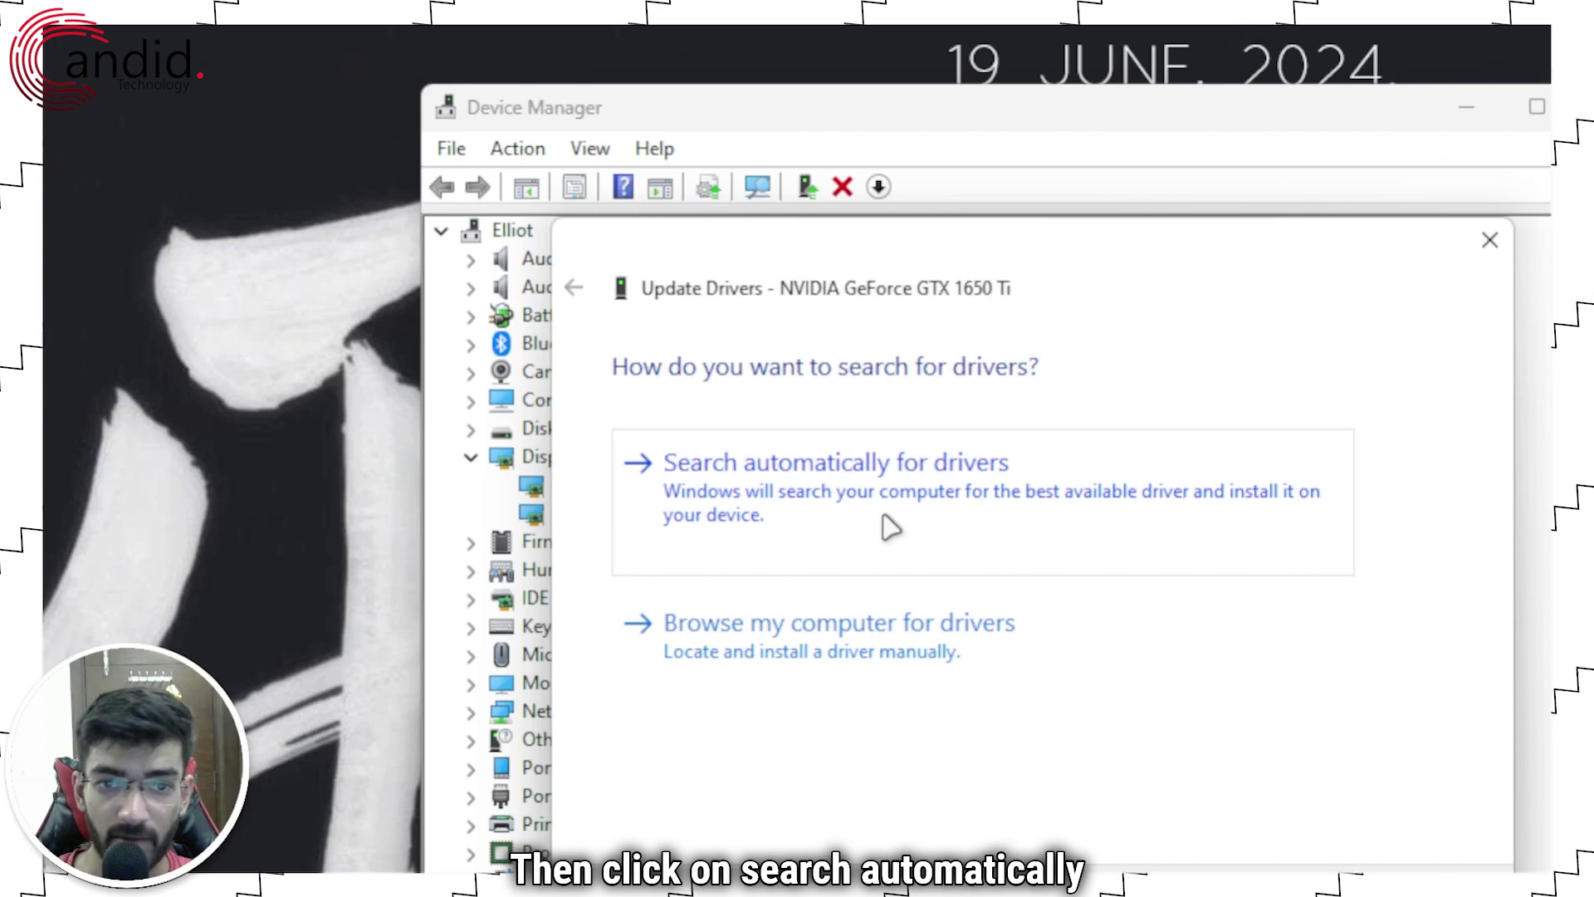
Search automatically for GTX 1650 Ti drivers, confirming the best ones are installed, and close.
click(890, 525)
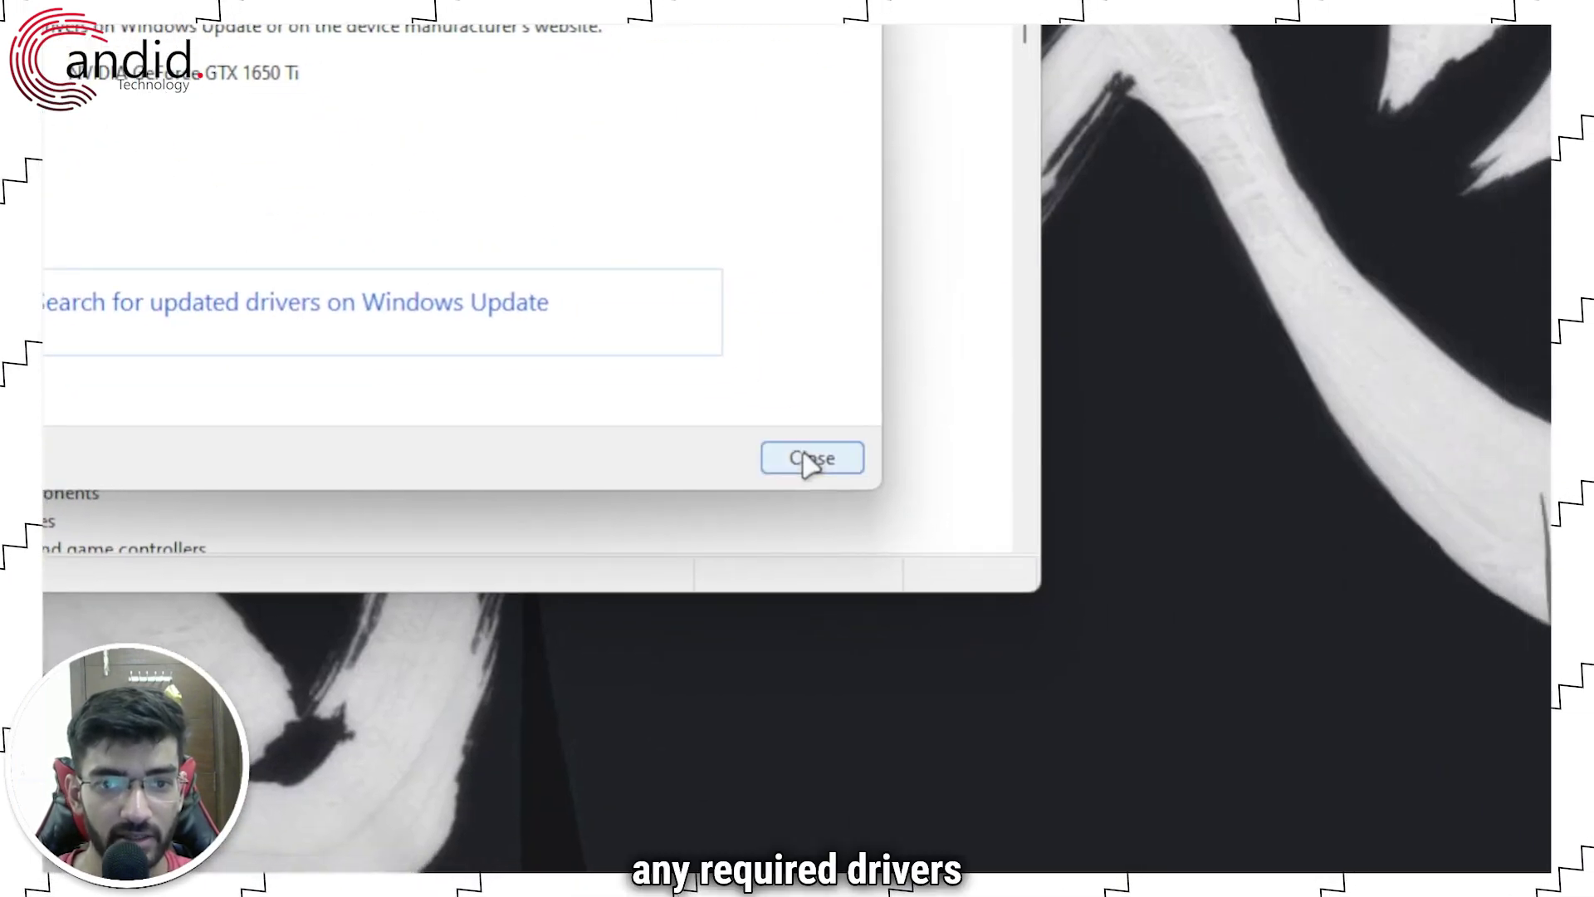
click(809, 461)
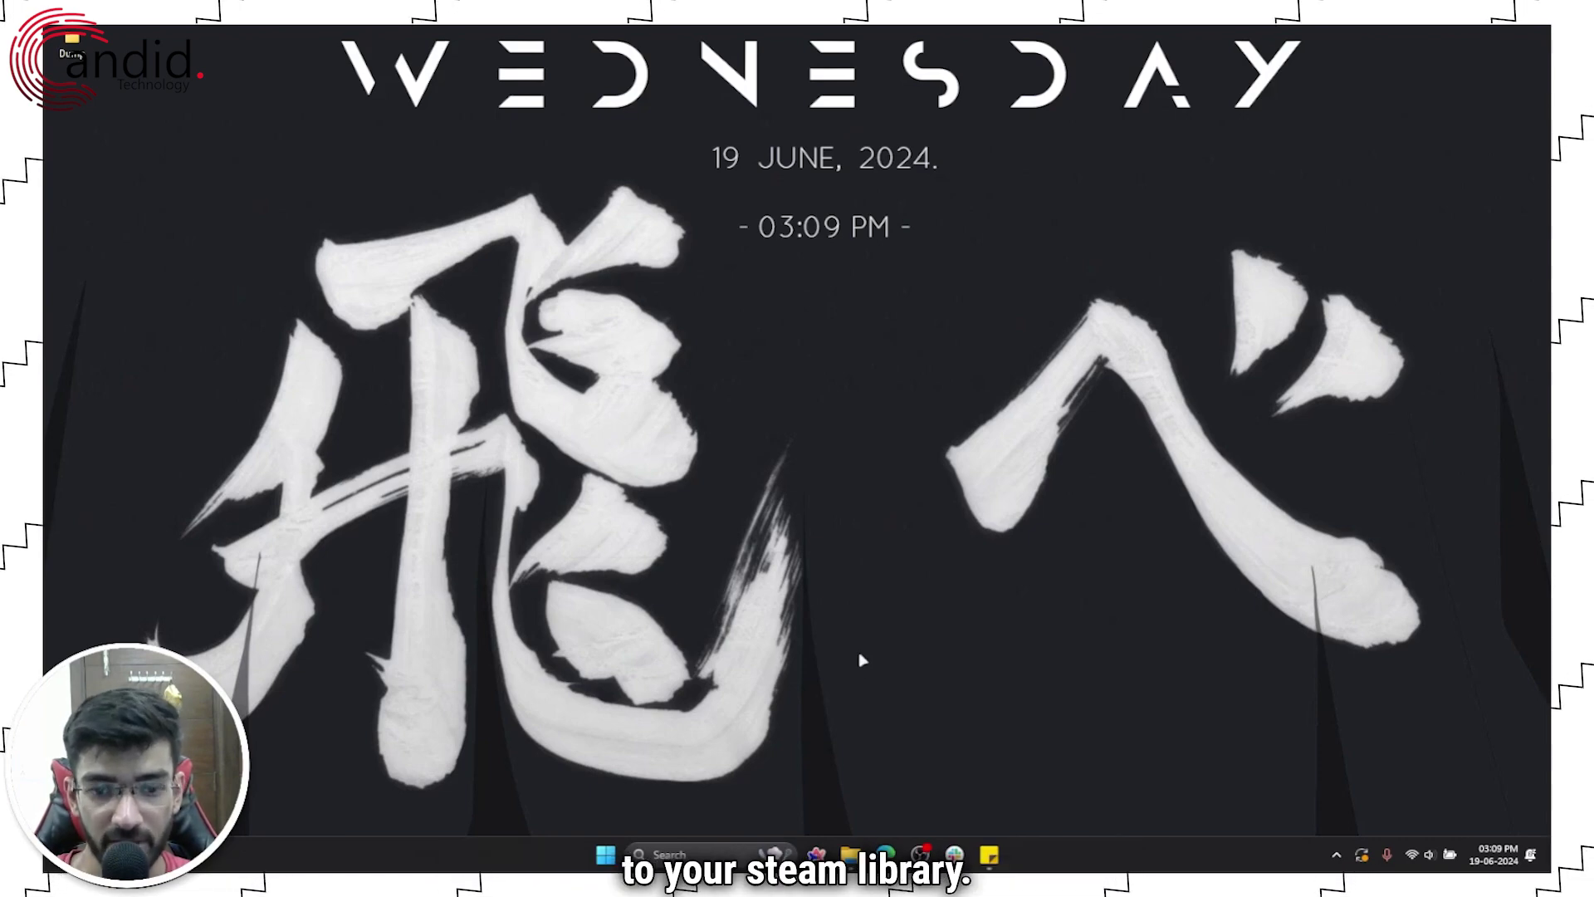
In File Explorer, open E:\SteamLibrary\steamapps\common\Counter-Strike Global Offensive.
key(super+e)
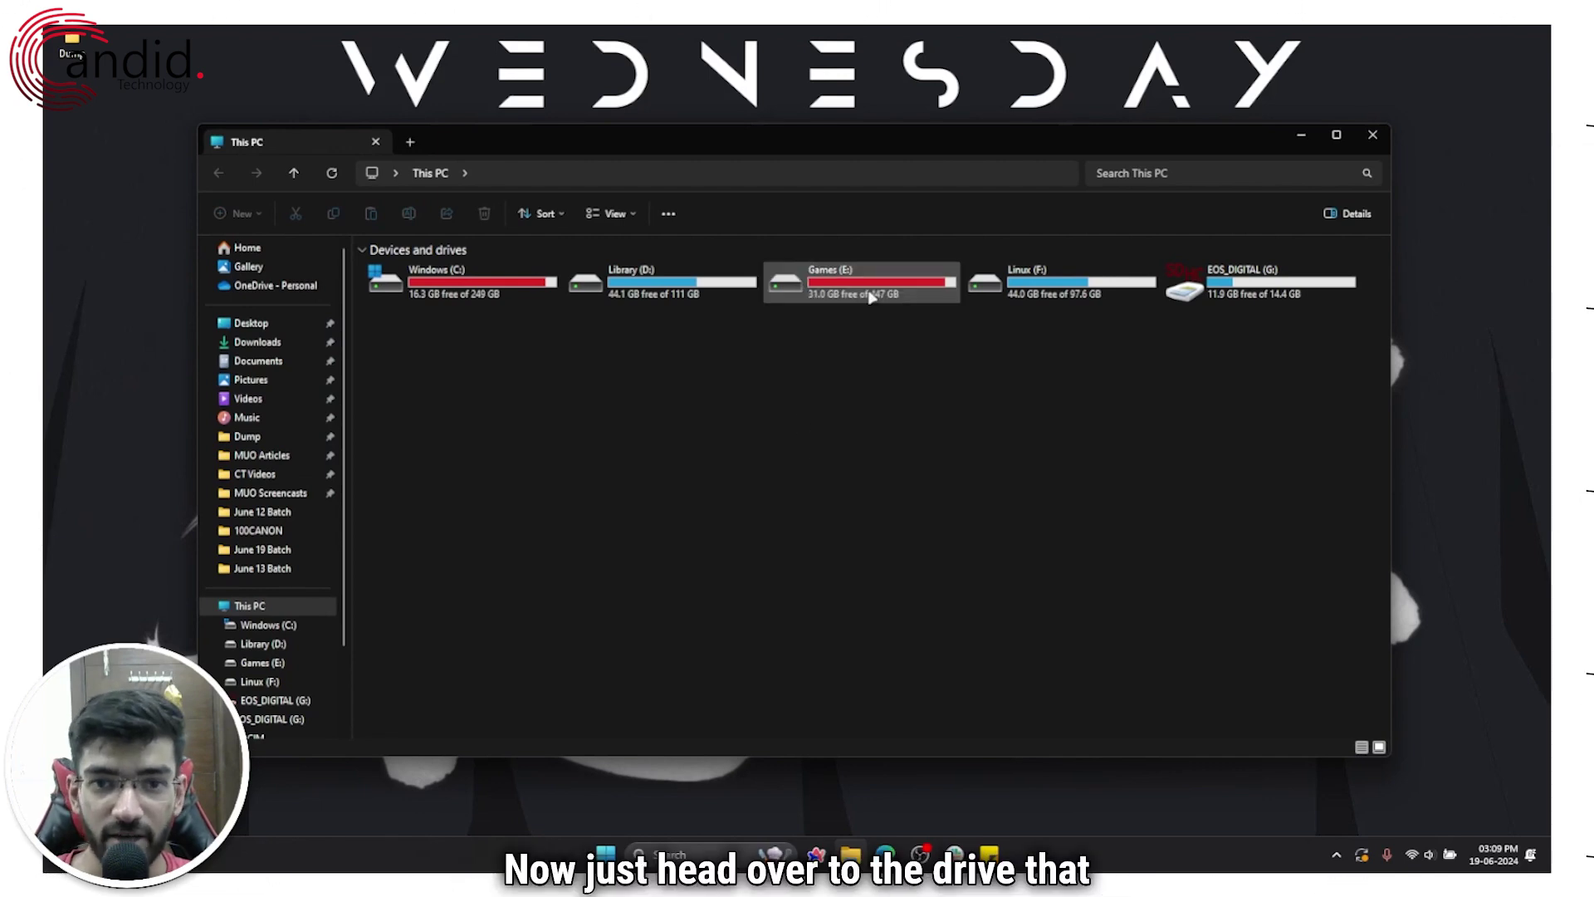
double_click(871, 303)
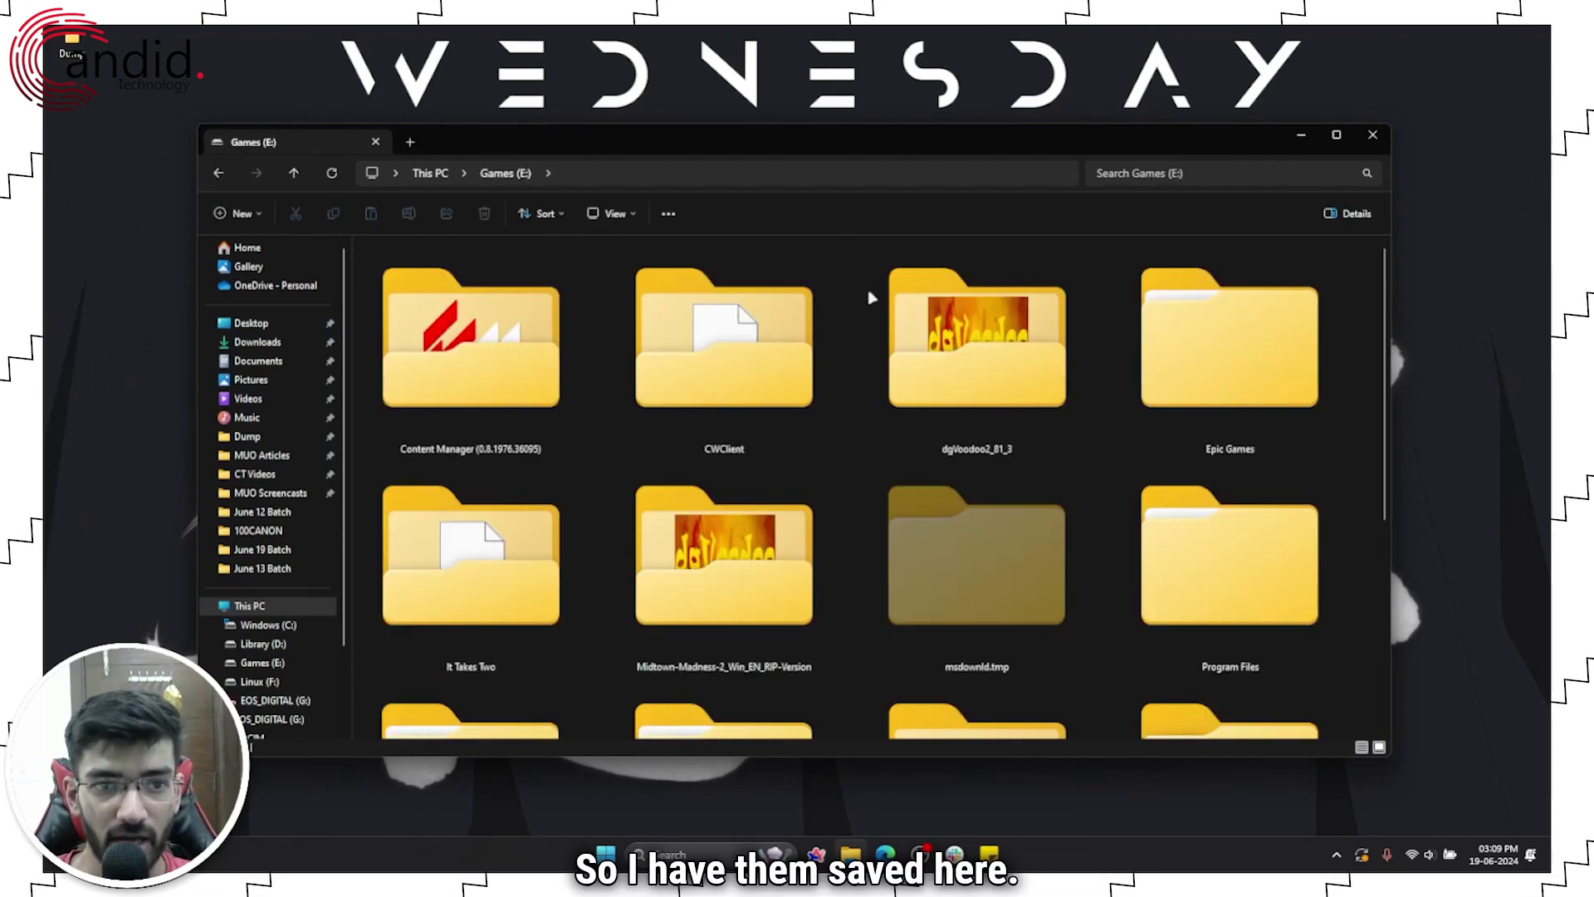
scroll(820, 455, down, 2)
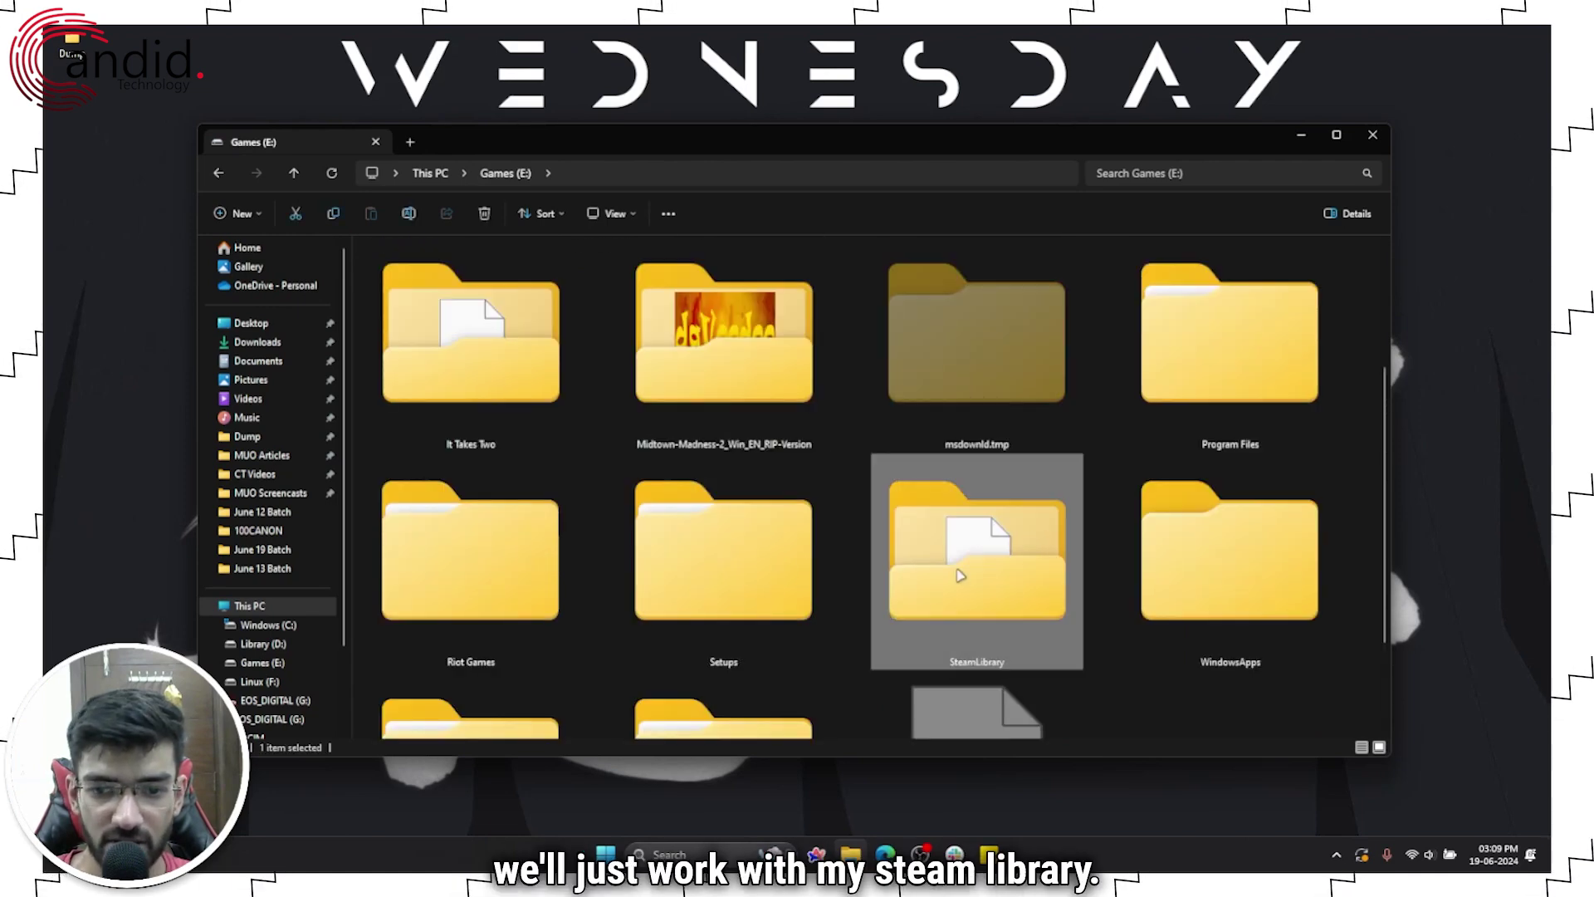
double_click(963, 548)
double_click(508, 270)
double_click(508, 269)
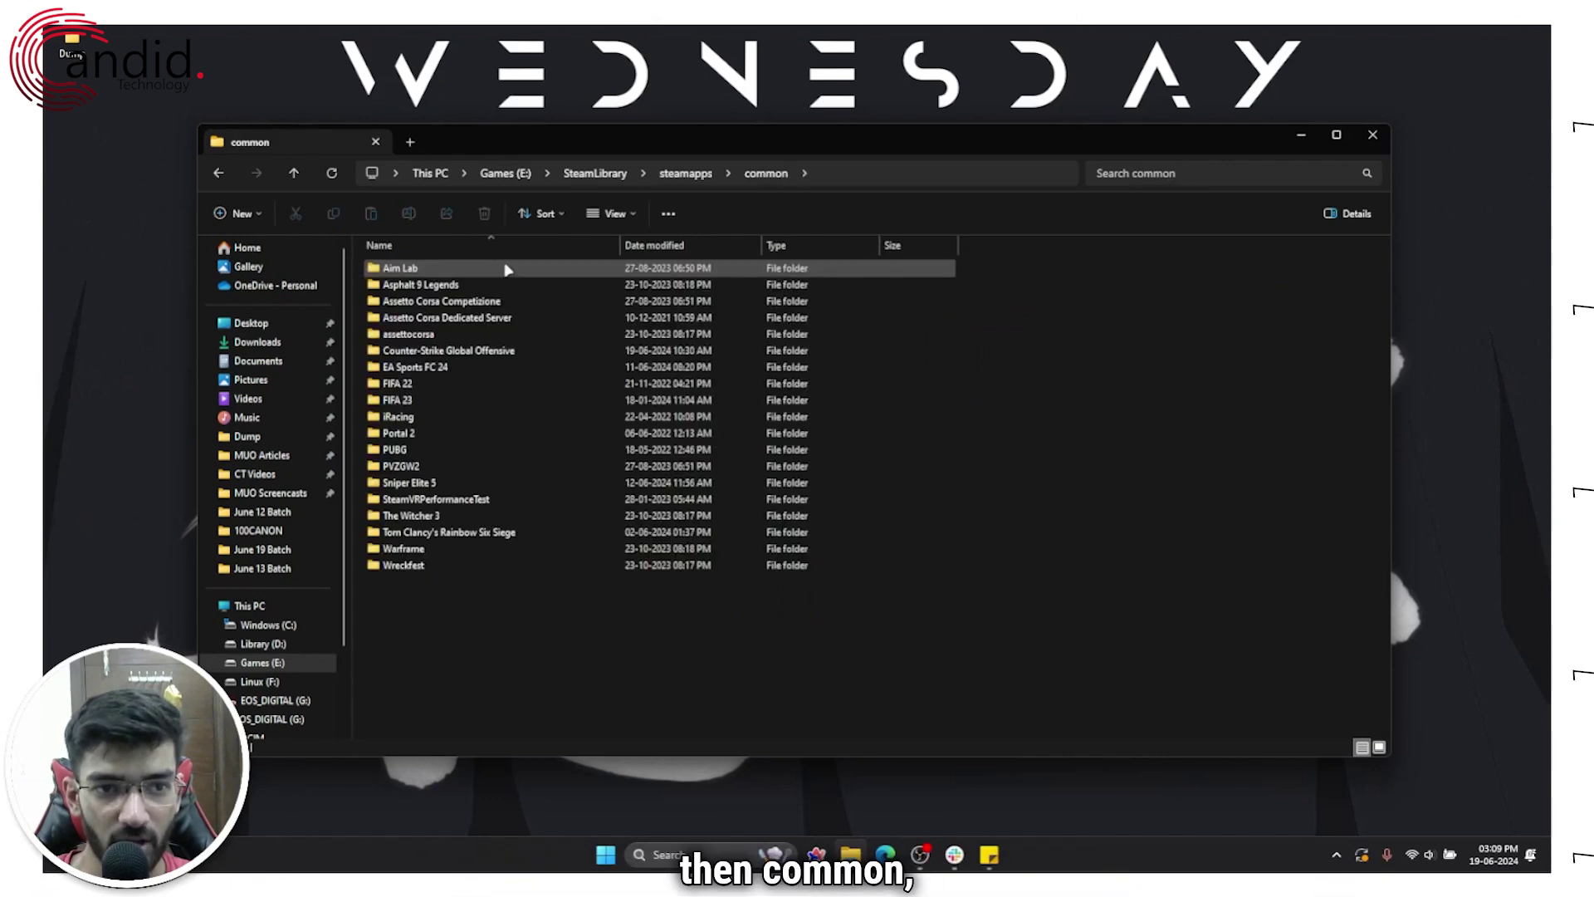
double_click(561, 358)
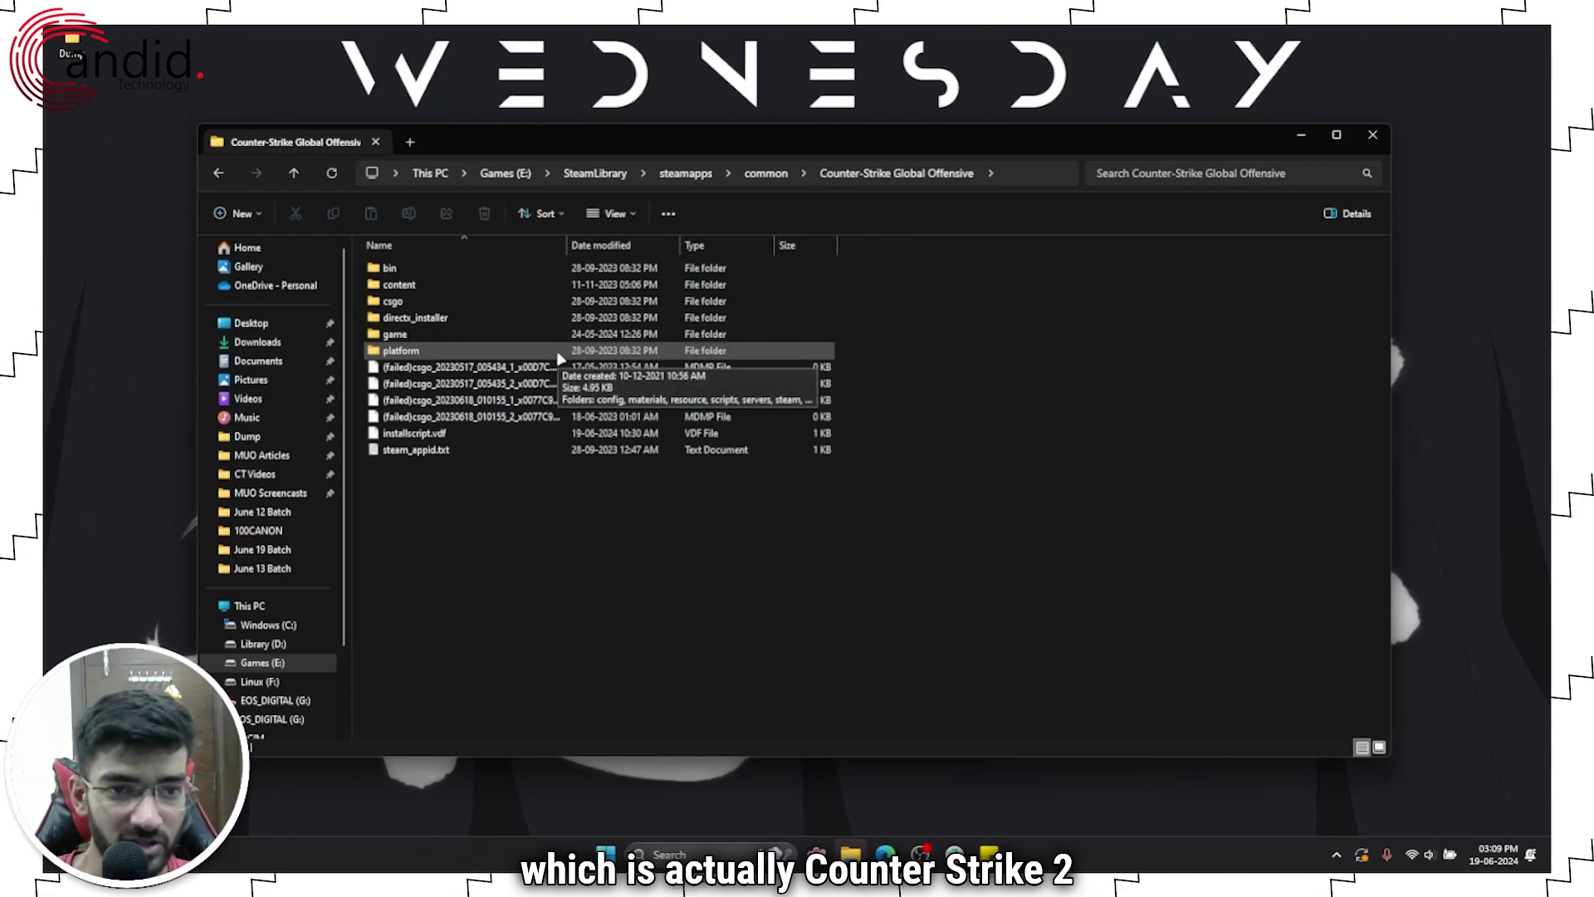
Go into game\bin\win64 and bring up the context menu for cs2.exe.
double_click(515, 269)
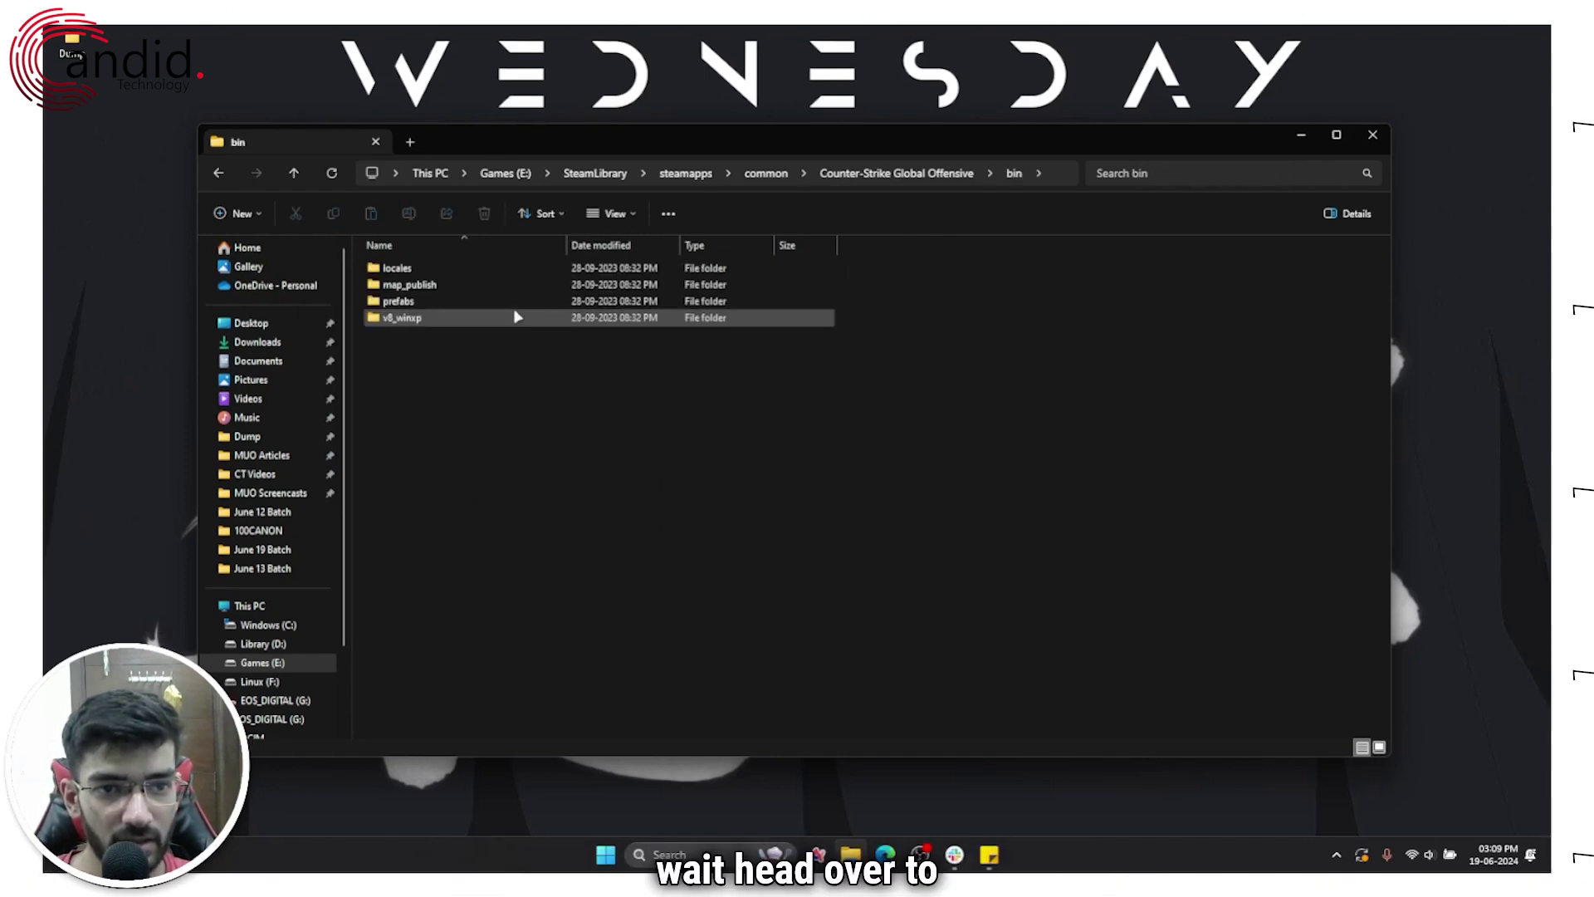
key(alt+Left)
double_click(475, 304)
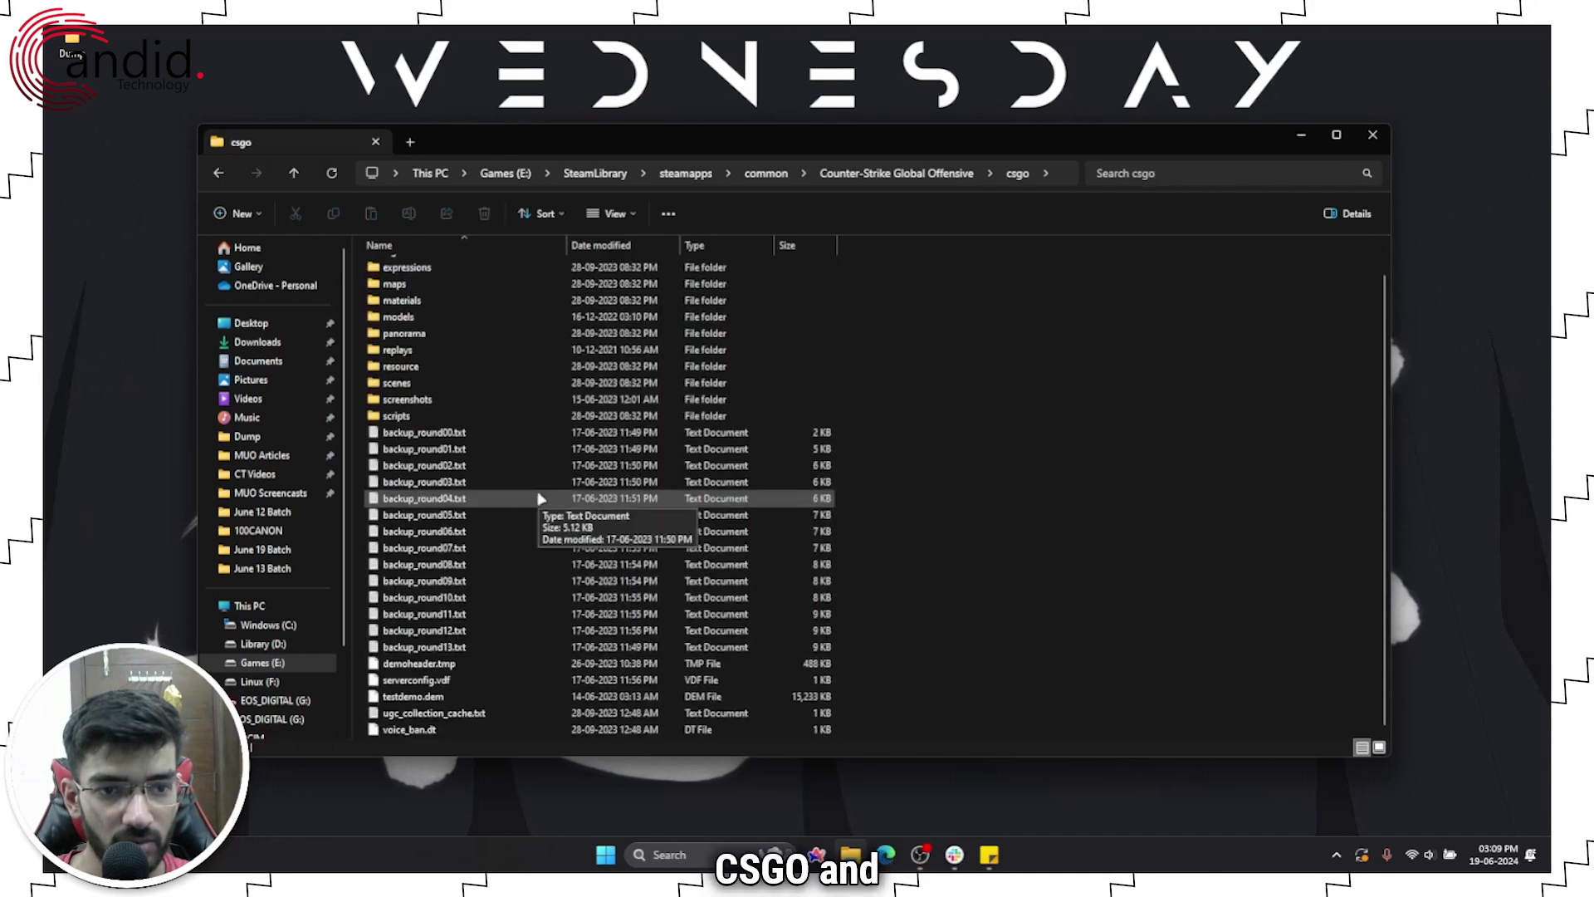
key(alt+Left)
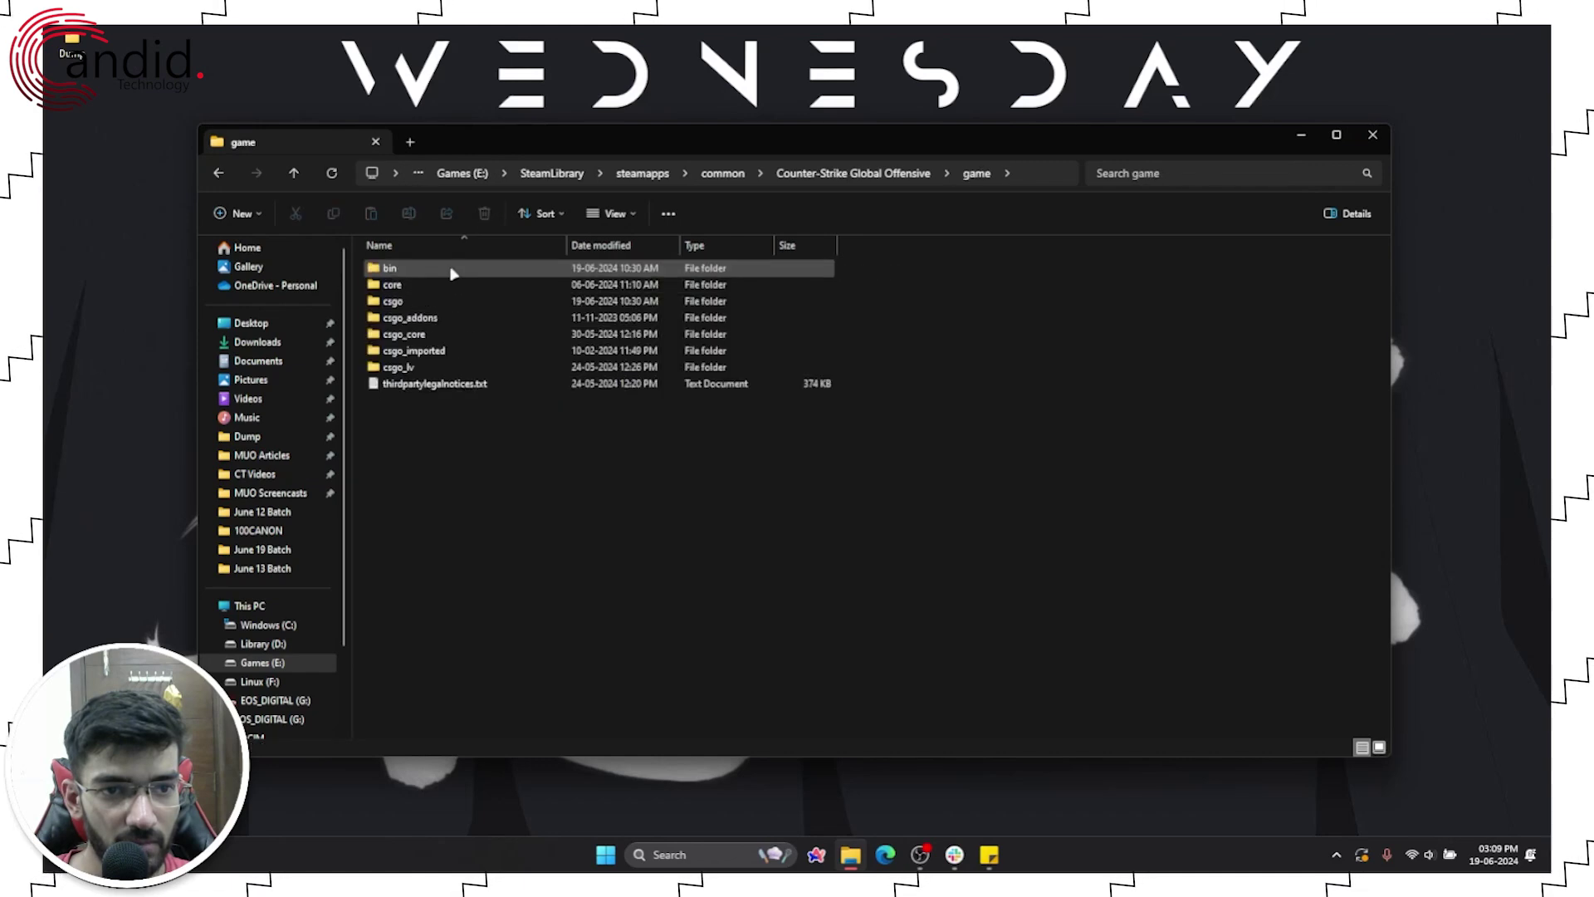
double_click(453, 270)
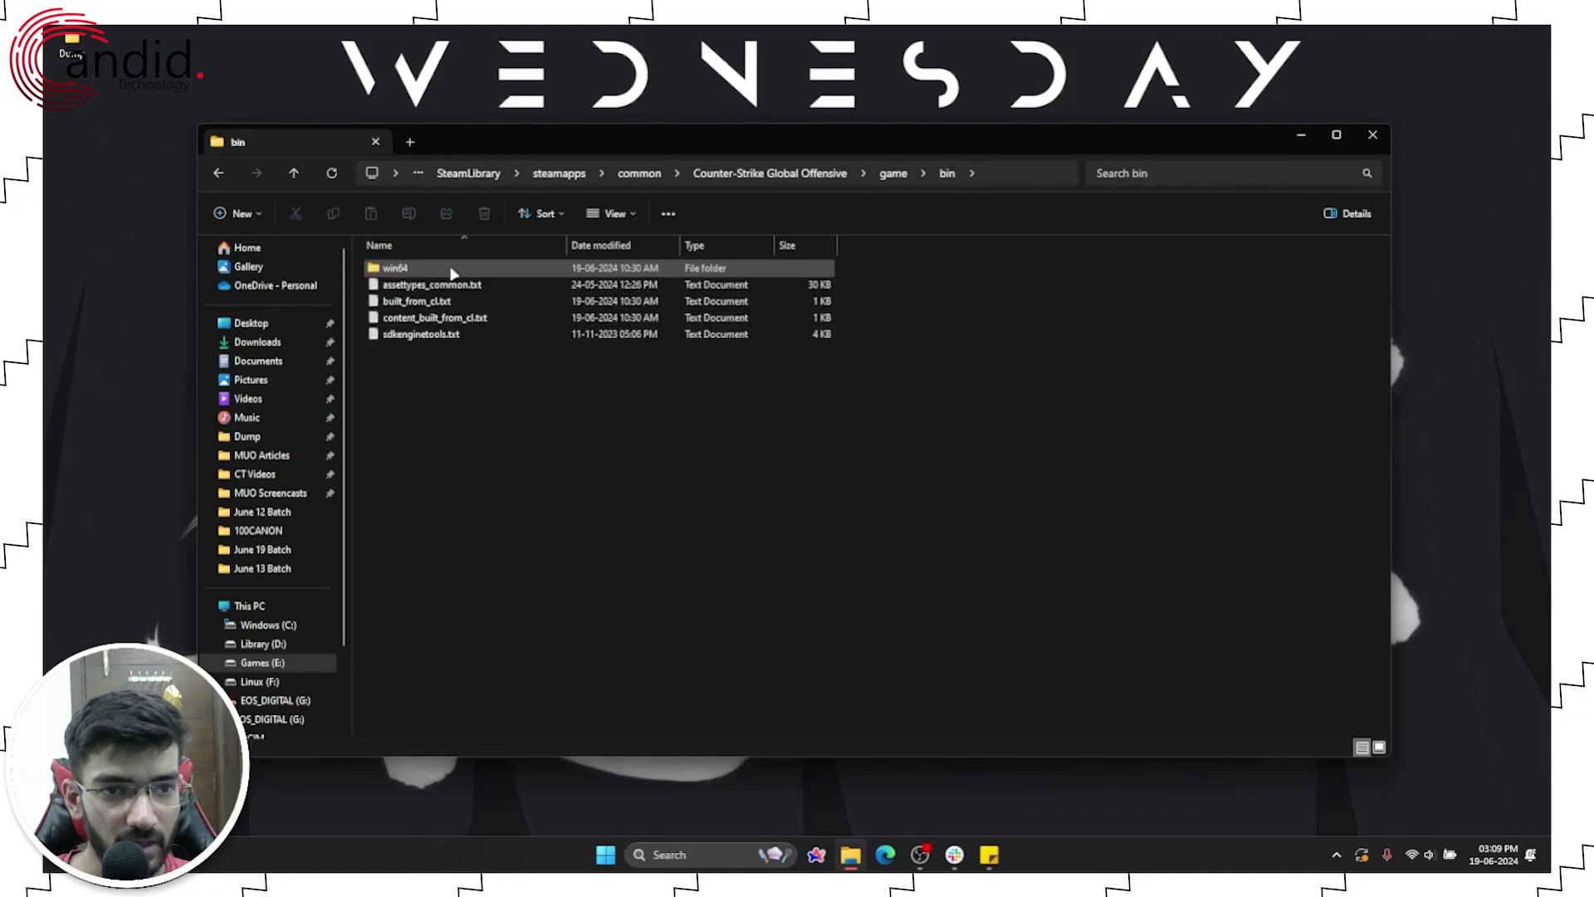
double_click(452, 269)
click(482, 500)
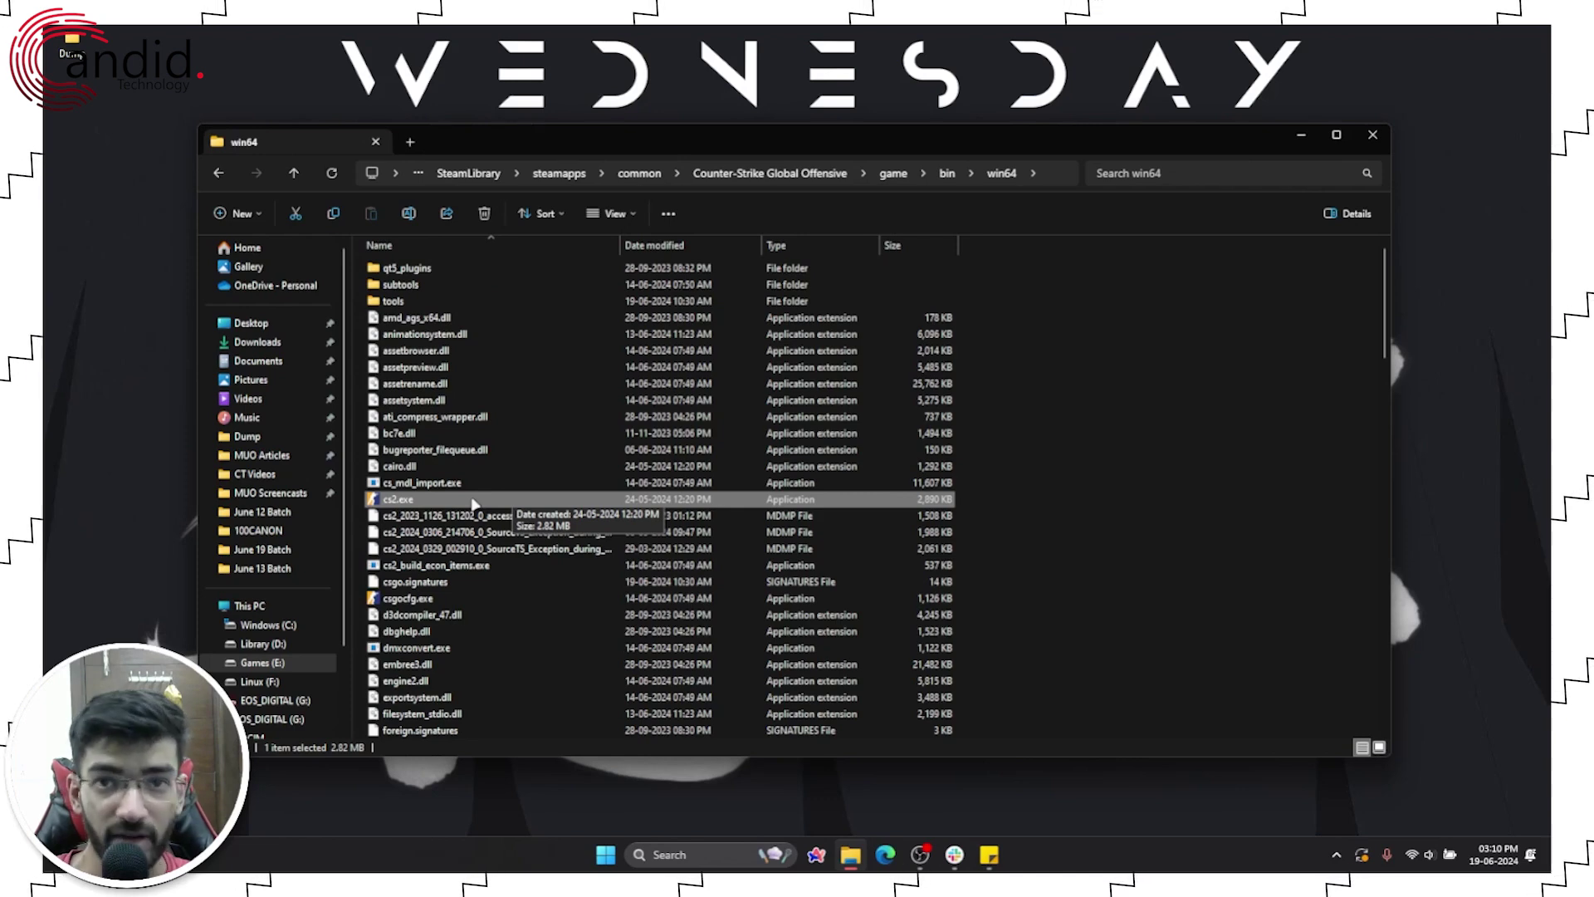
right_click(474, 503)
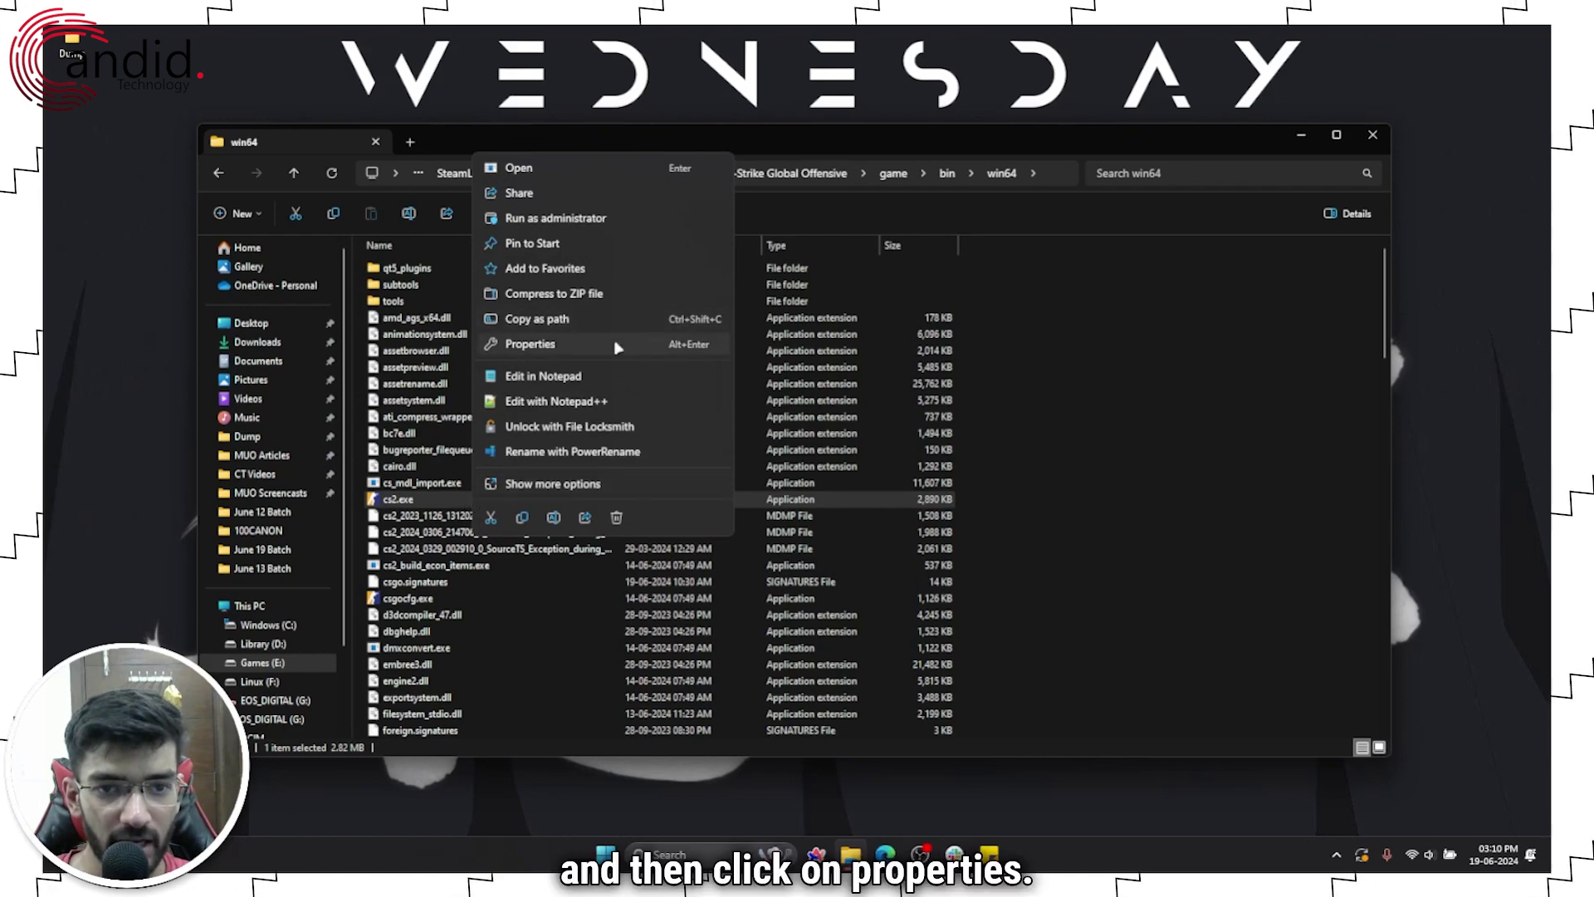
Open the cs2.exe Properties dialog and view its Compatibility settings.
click(615, 347)
drag(566, 386, 666, 217)
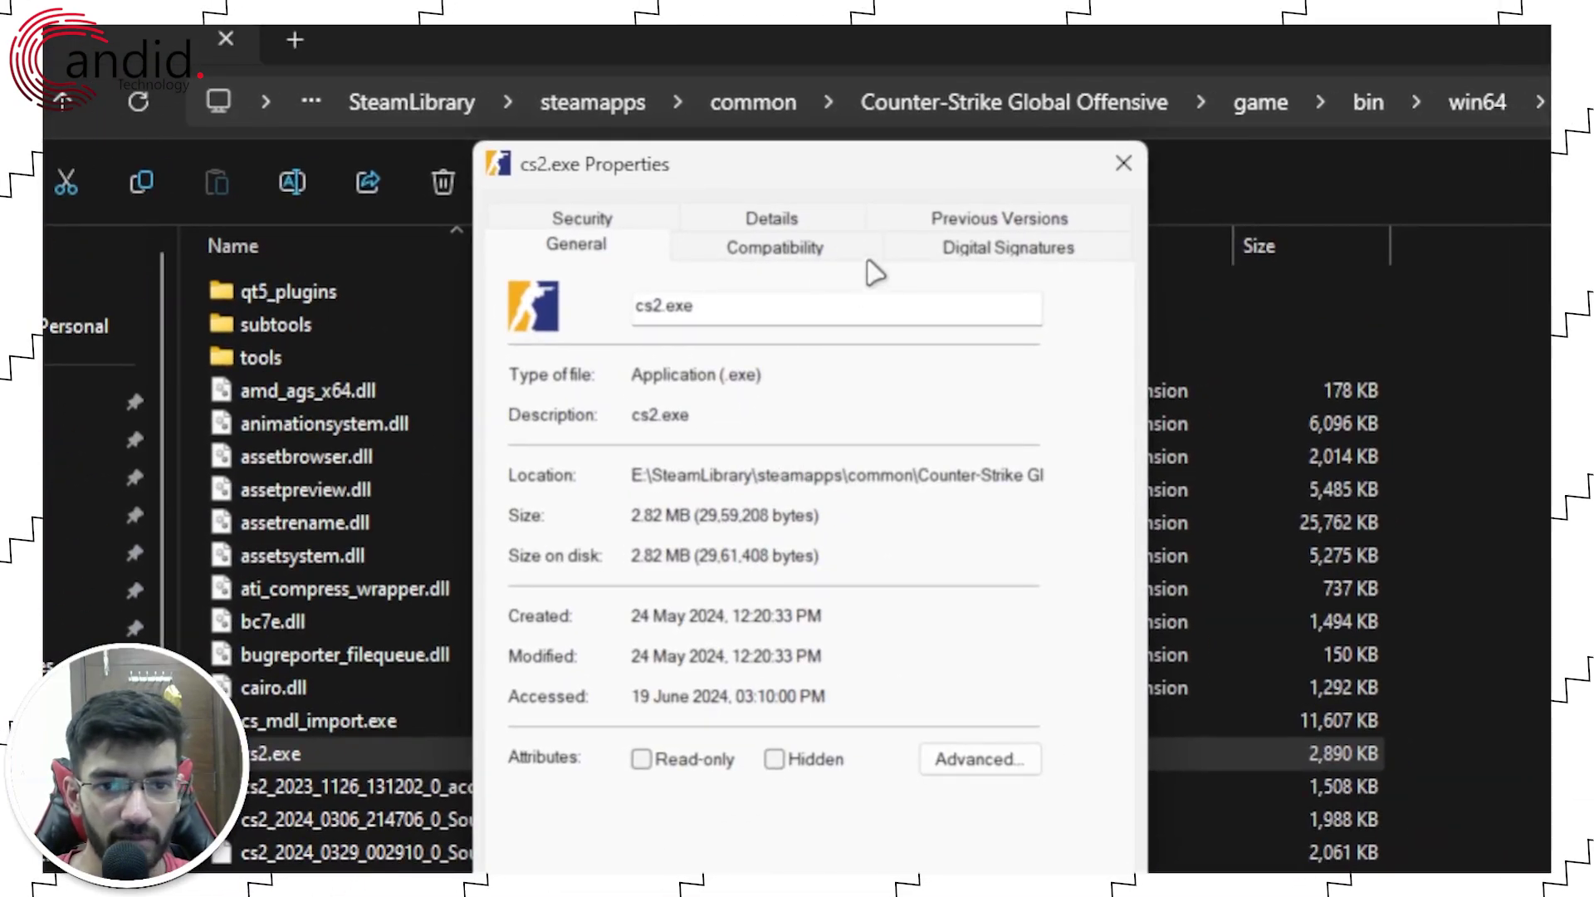
click(801, 255)
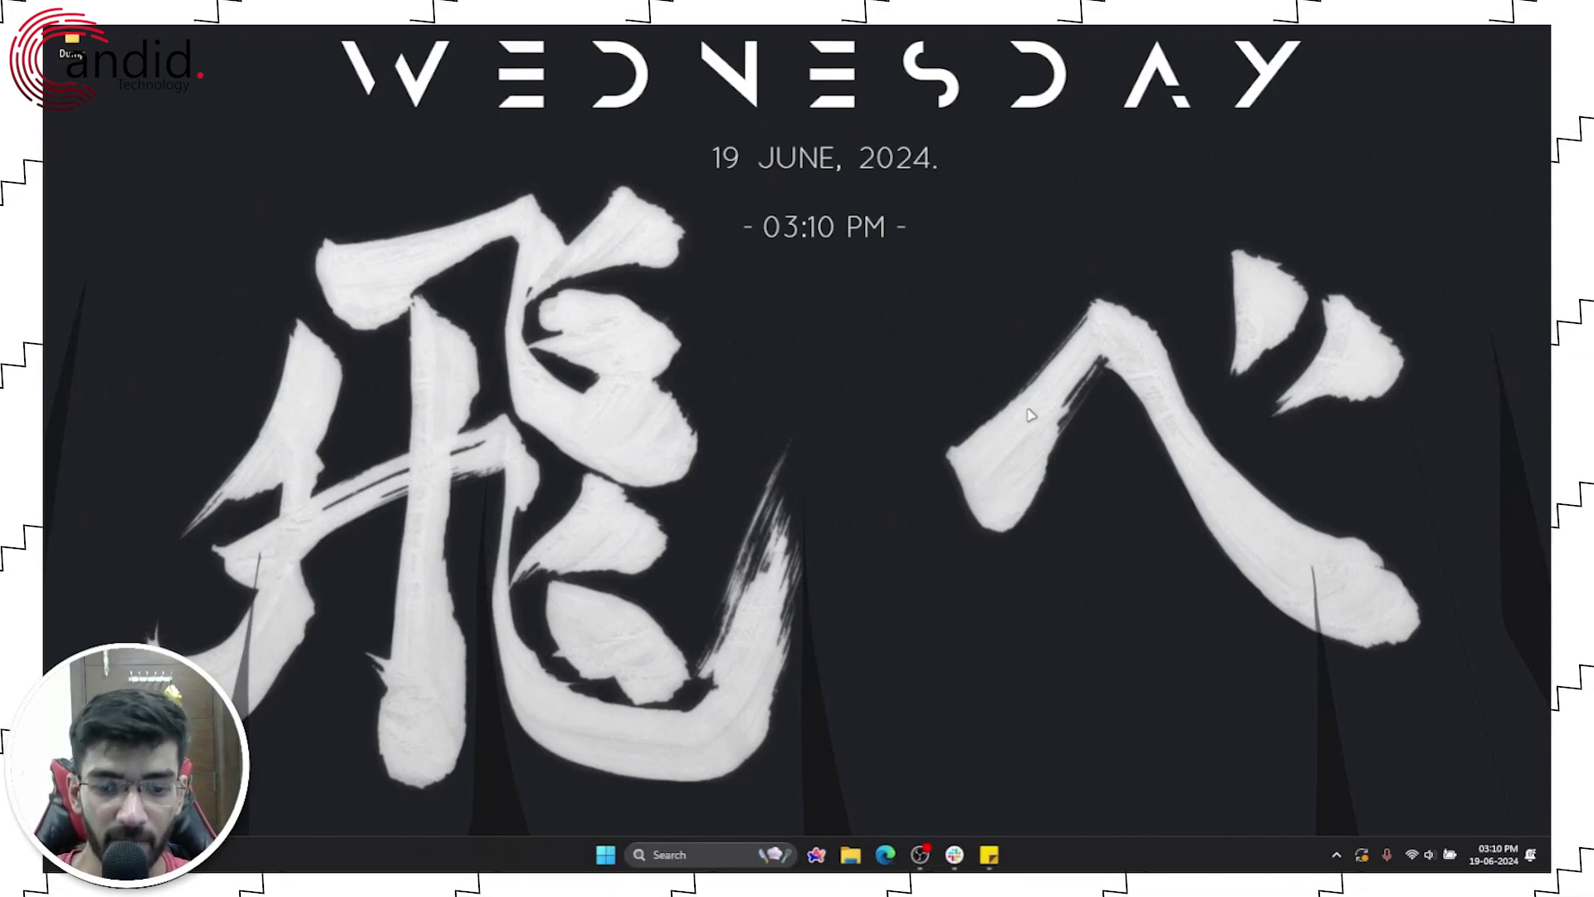
Launch Steam from the Windows search.
key(super)
text(steam)
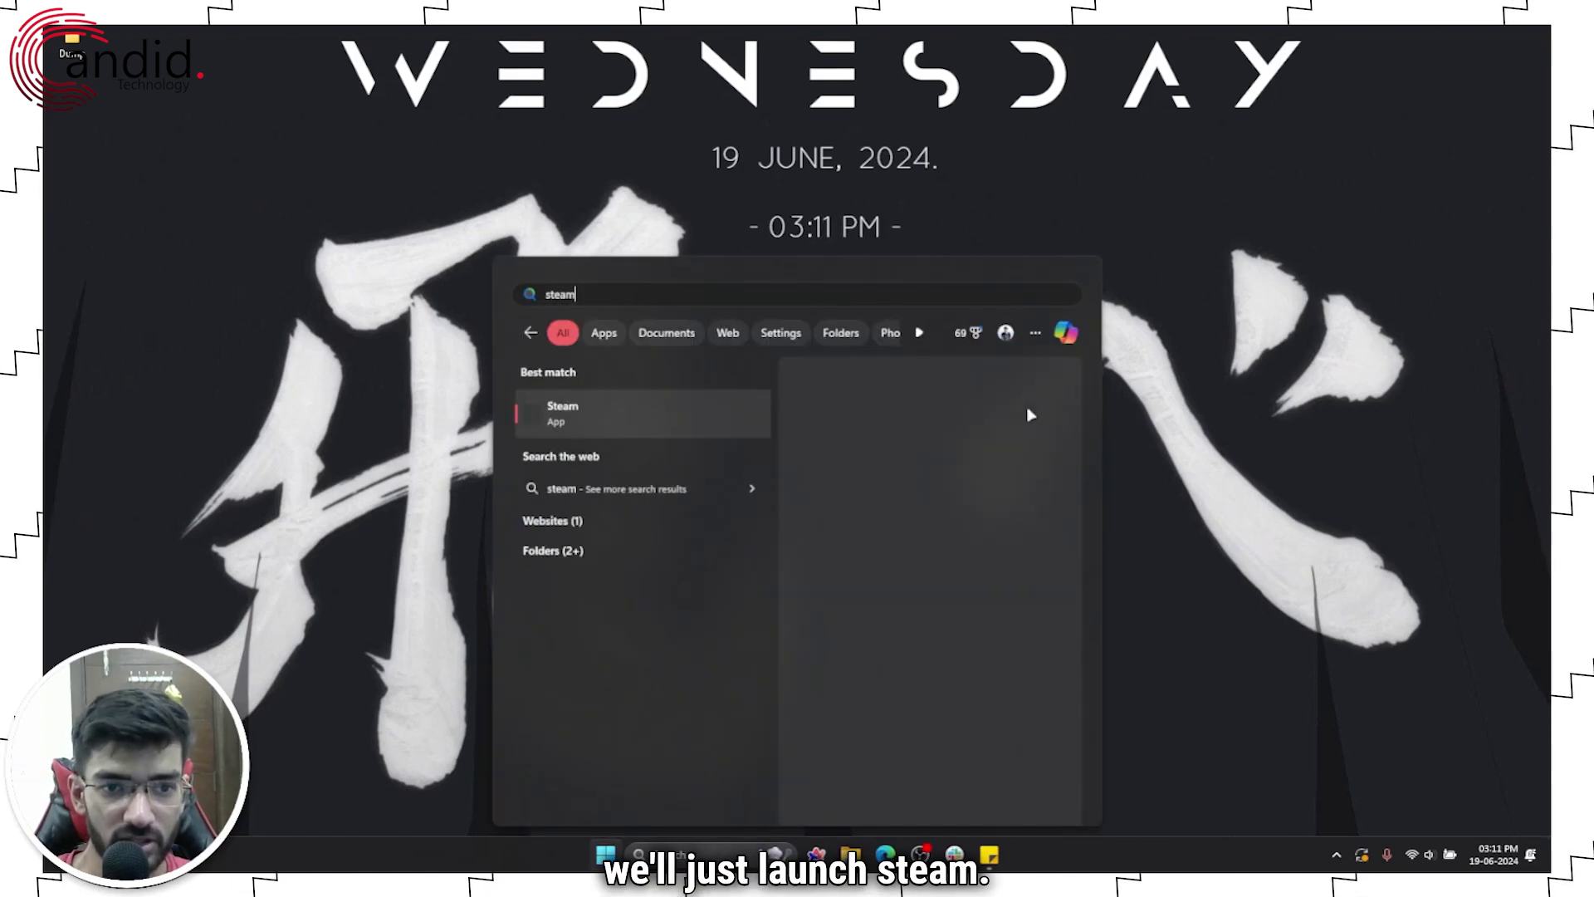
key(Return)
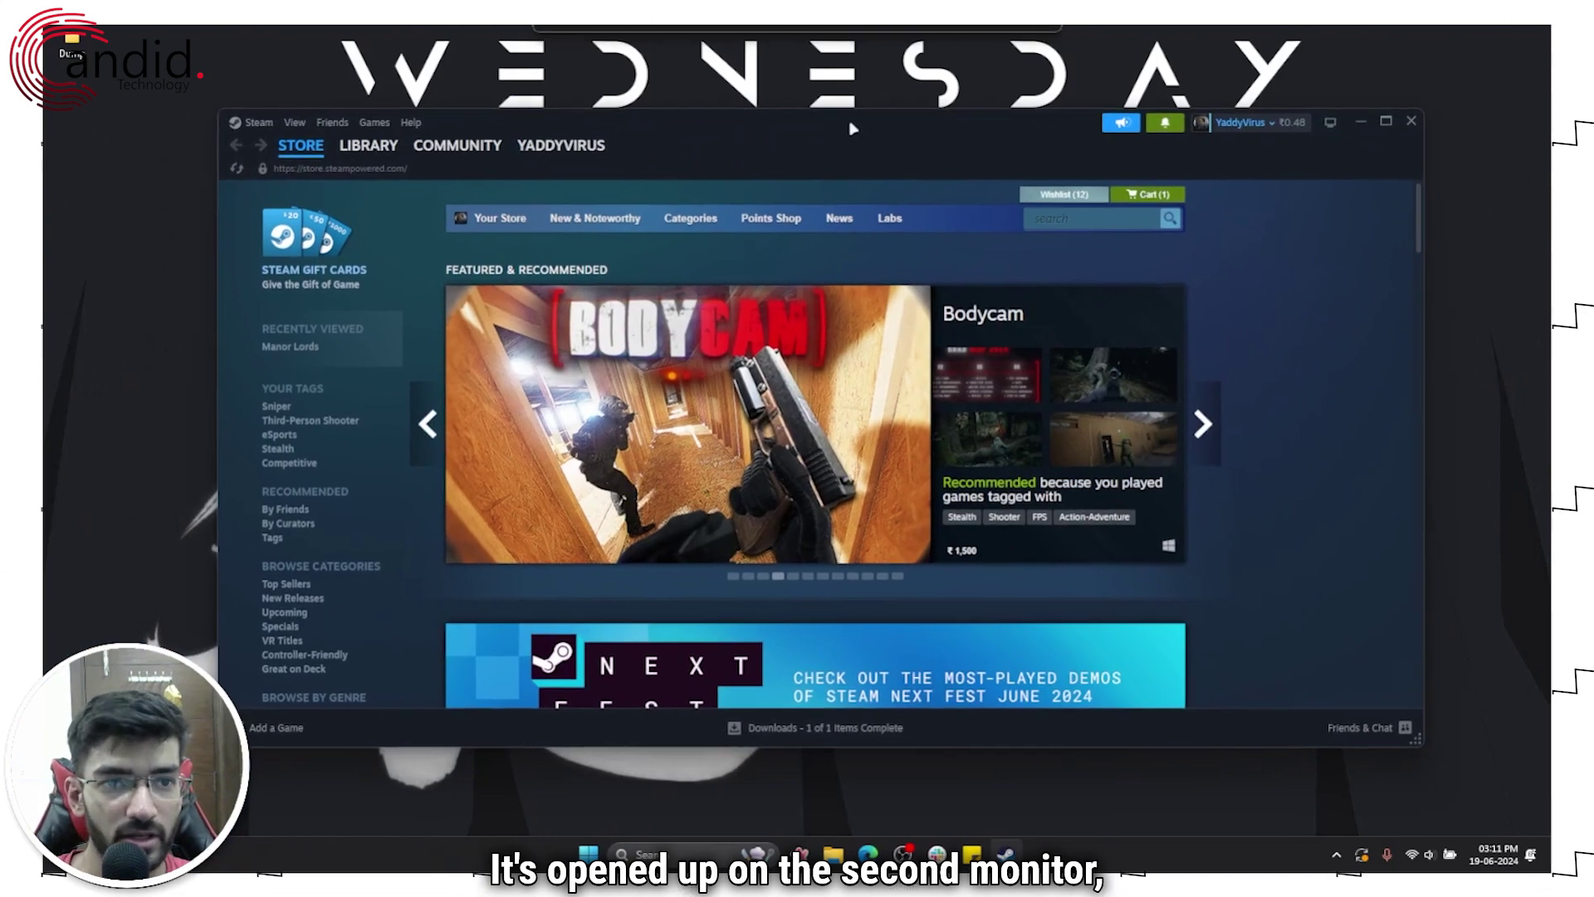
Open Counter-Strike 2's Properties from the Steam library, showing the General page's Launch Options.
click(366, 147)
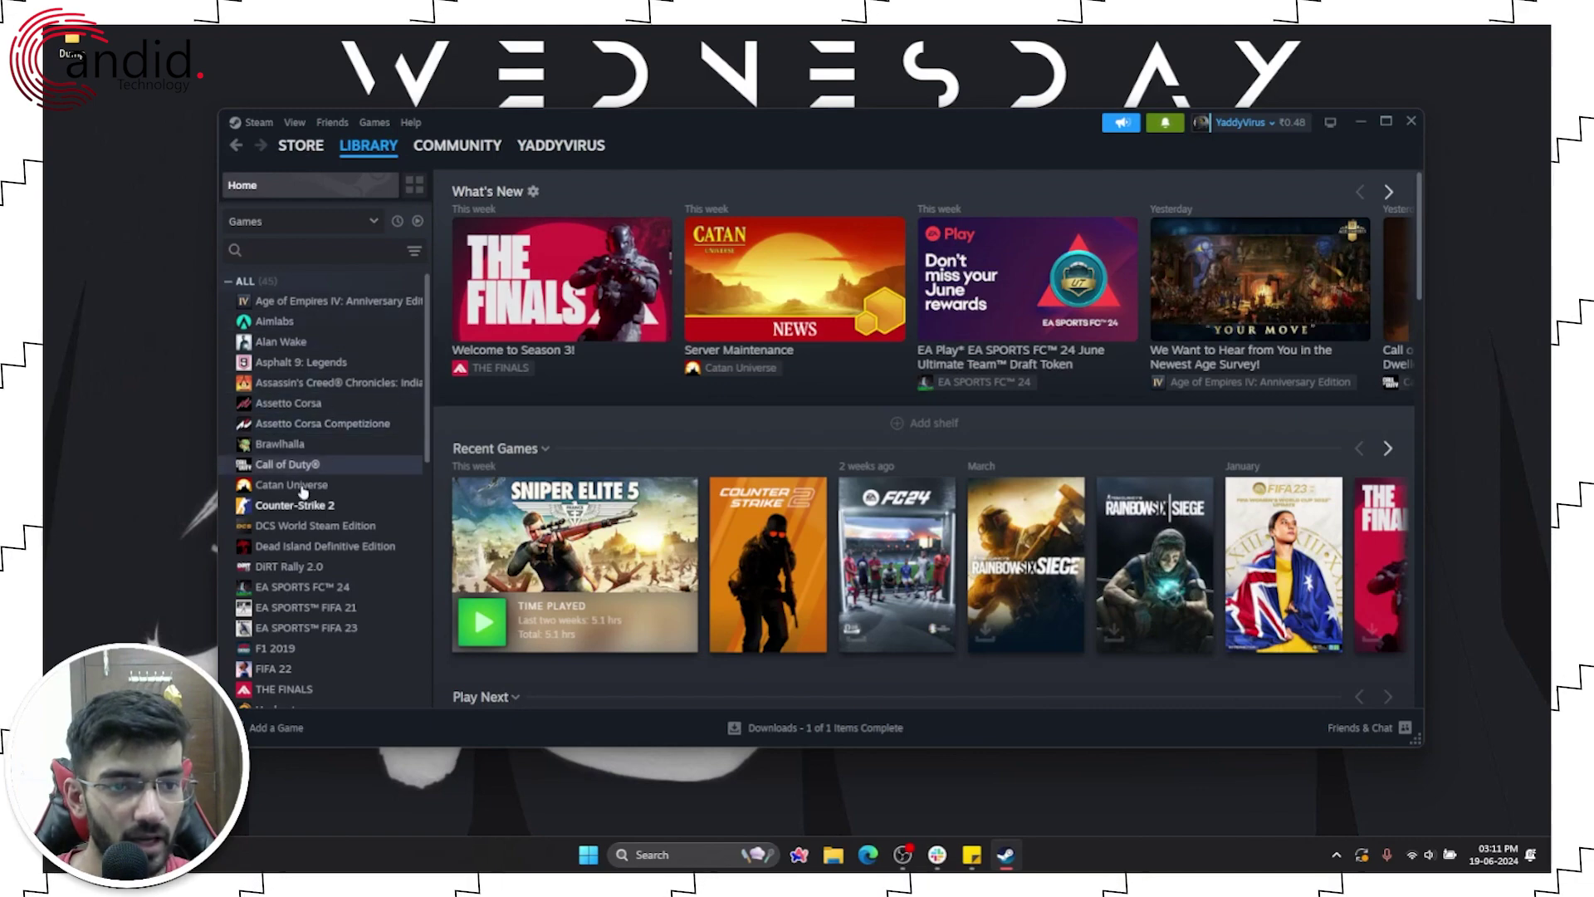
scroll(312, 505, down, 3)
right_click(316, 350)
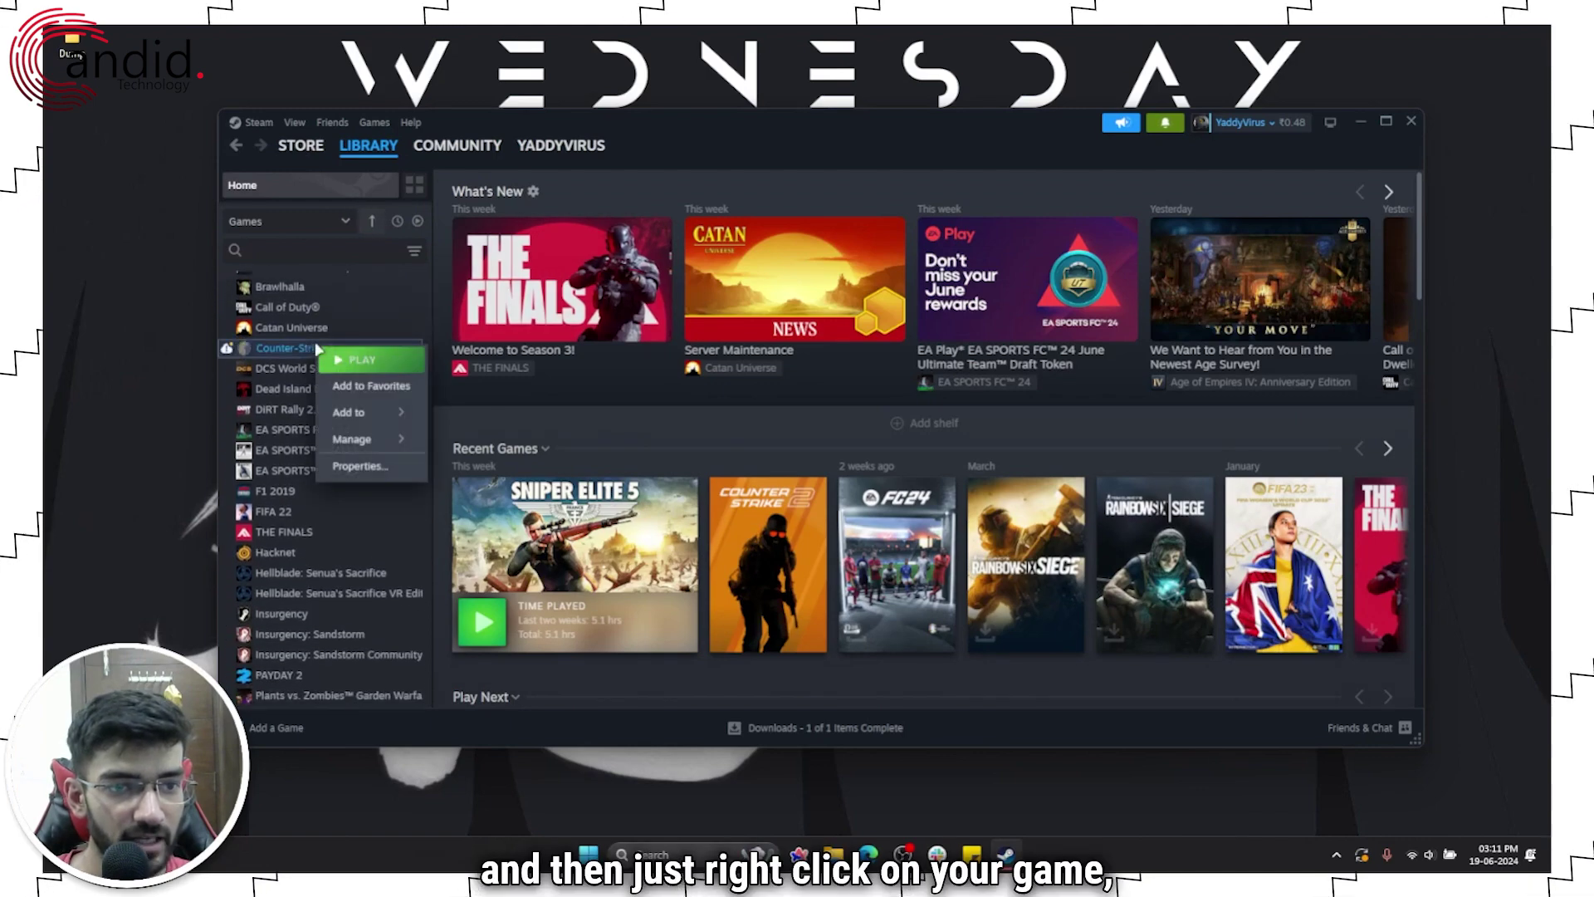
mouse_move(377, 444)
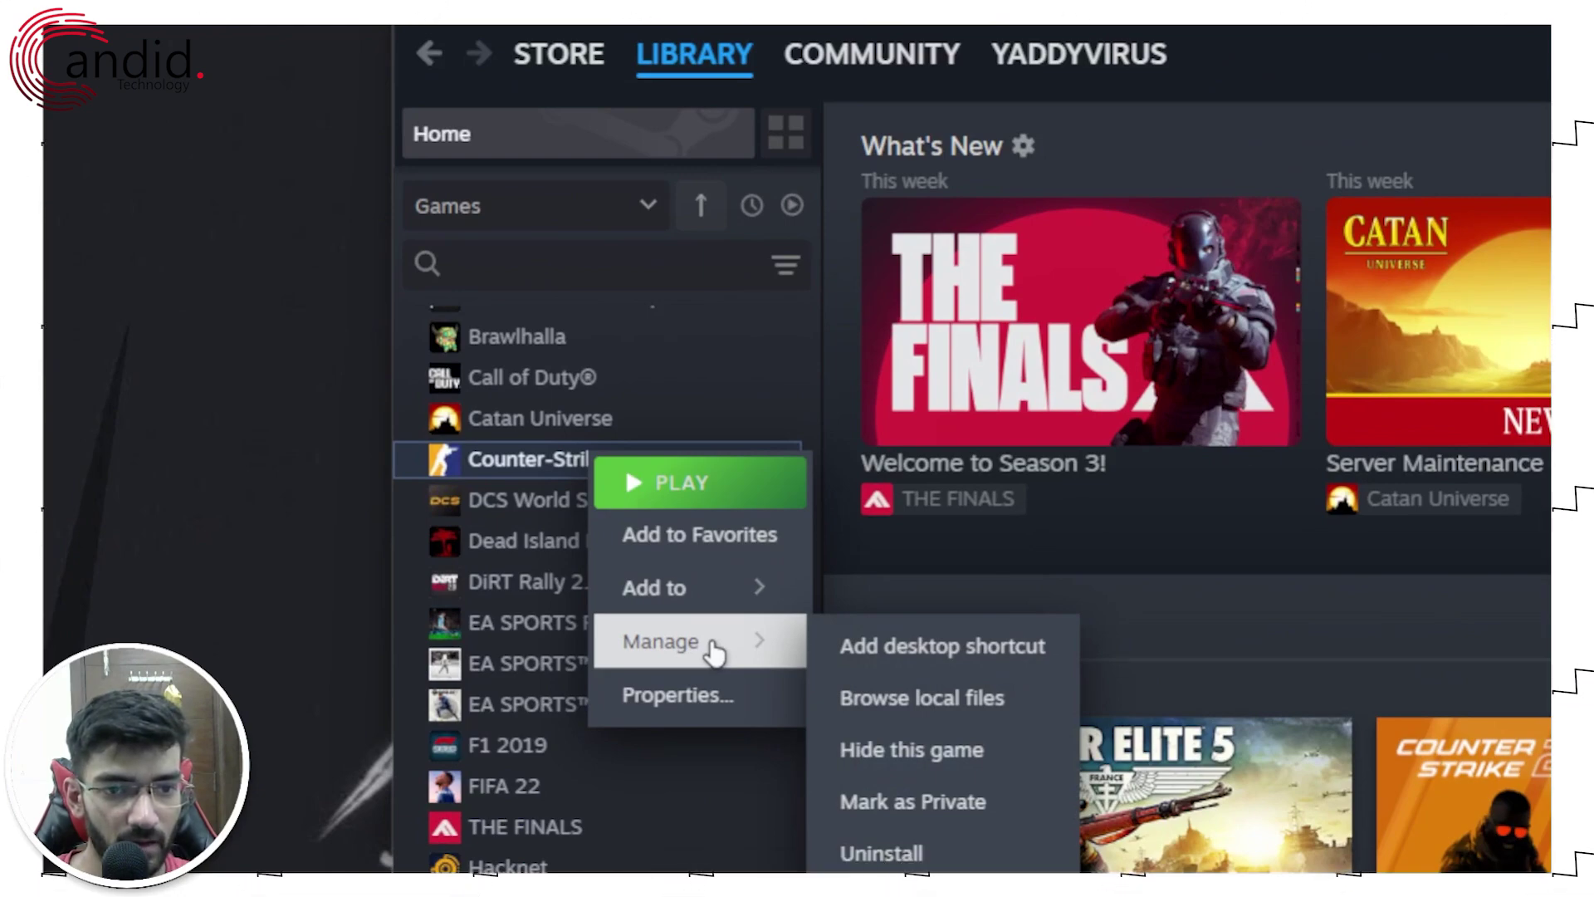
click(714, 696)
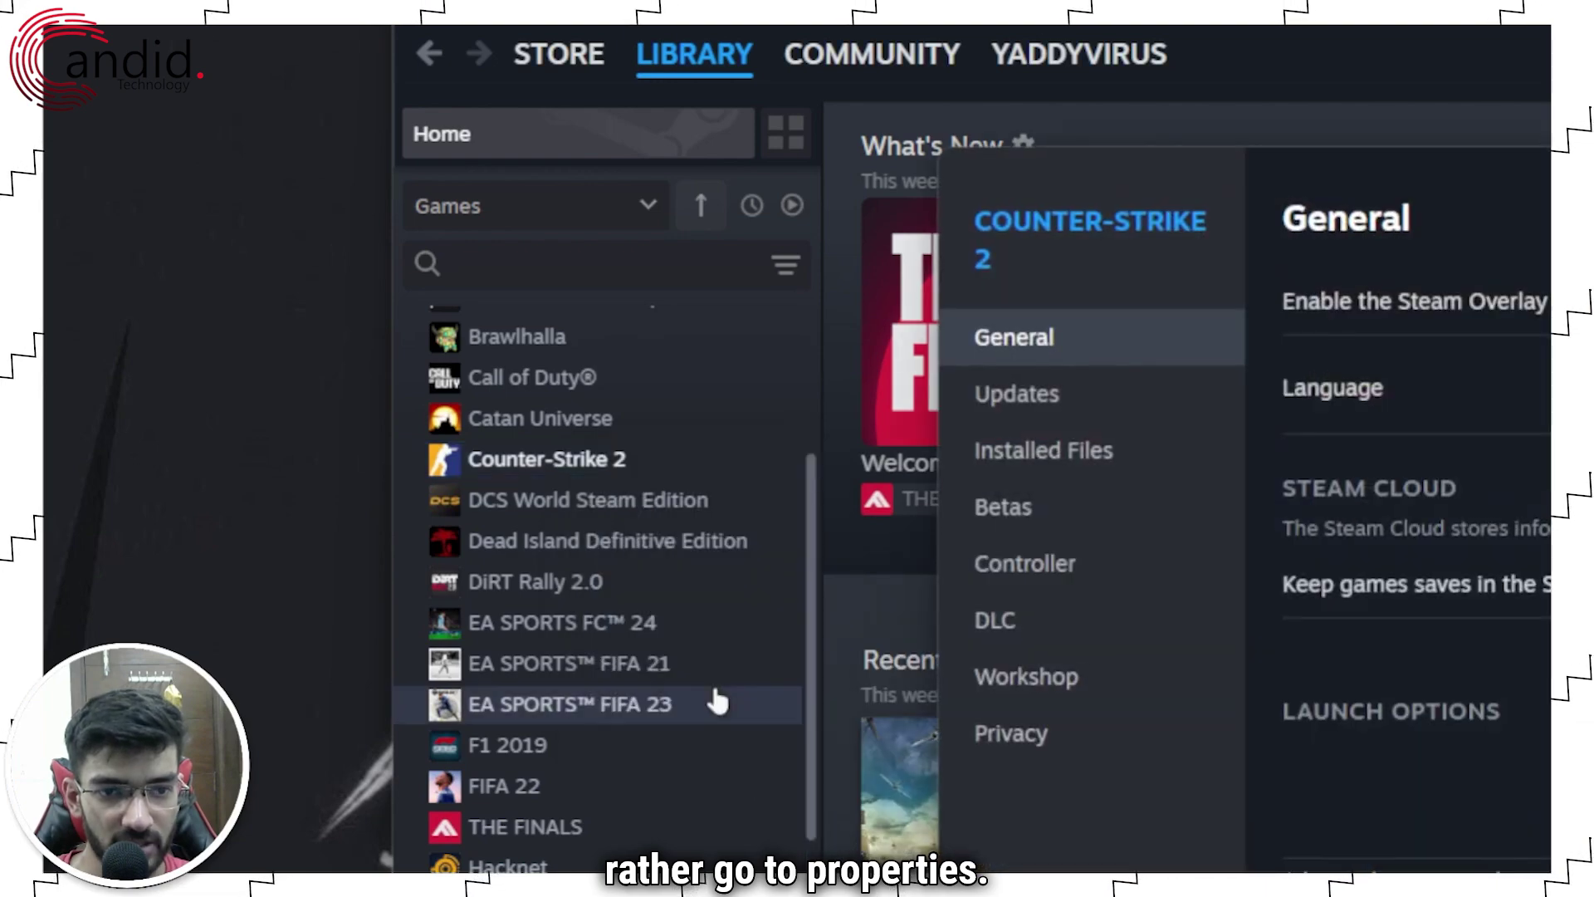
scroll(840, 427, down, 1)
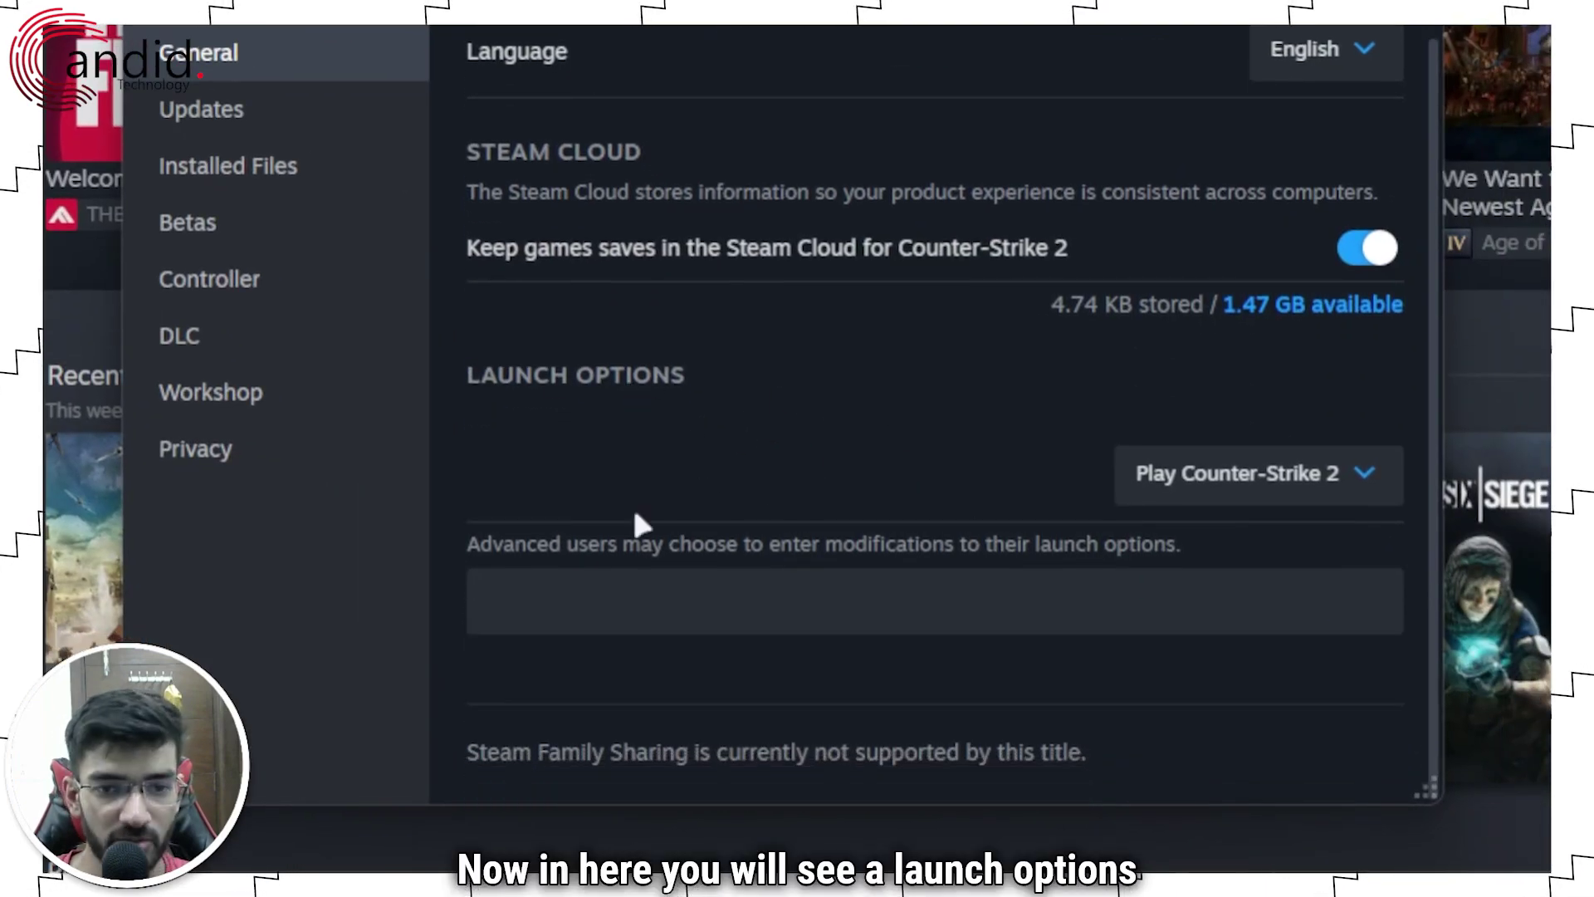
Enter -dx12 in the Counter-Strike 2 Launch Options box.
click(631, 595)
text(-)
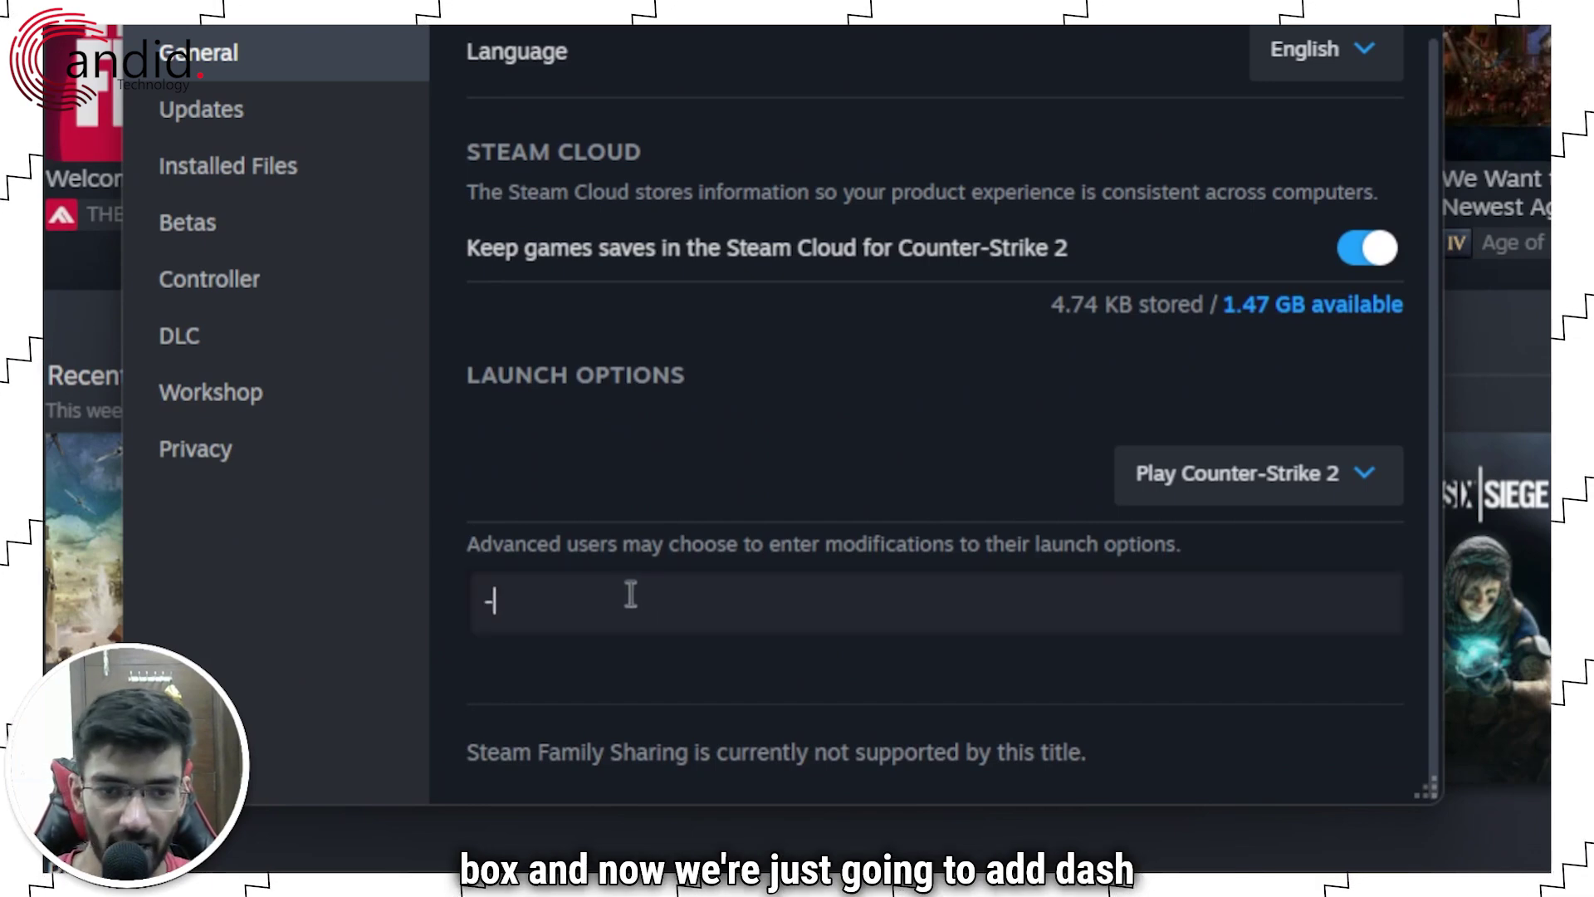
text(dx11)
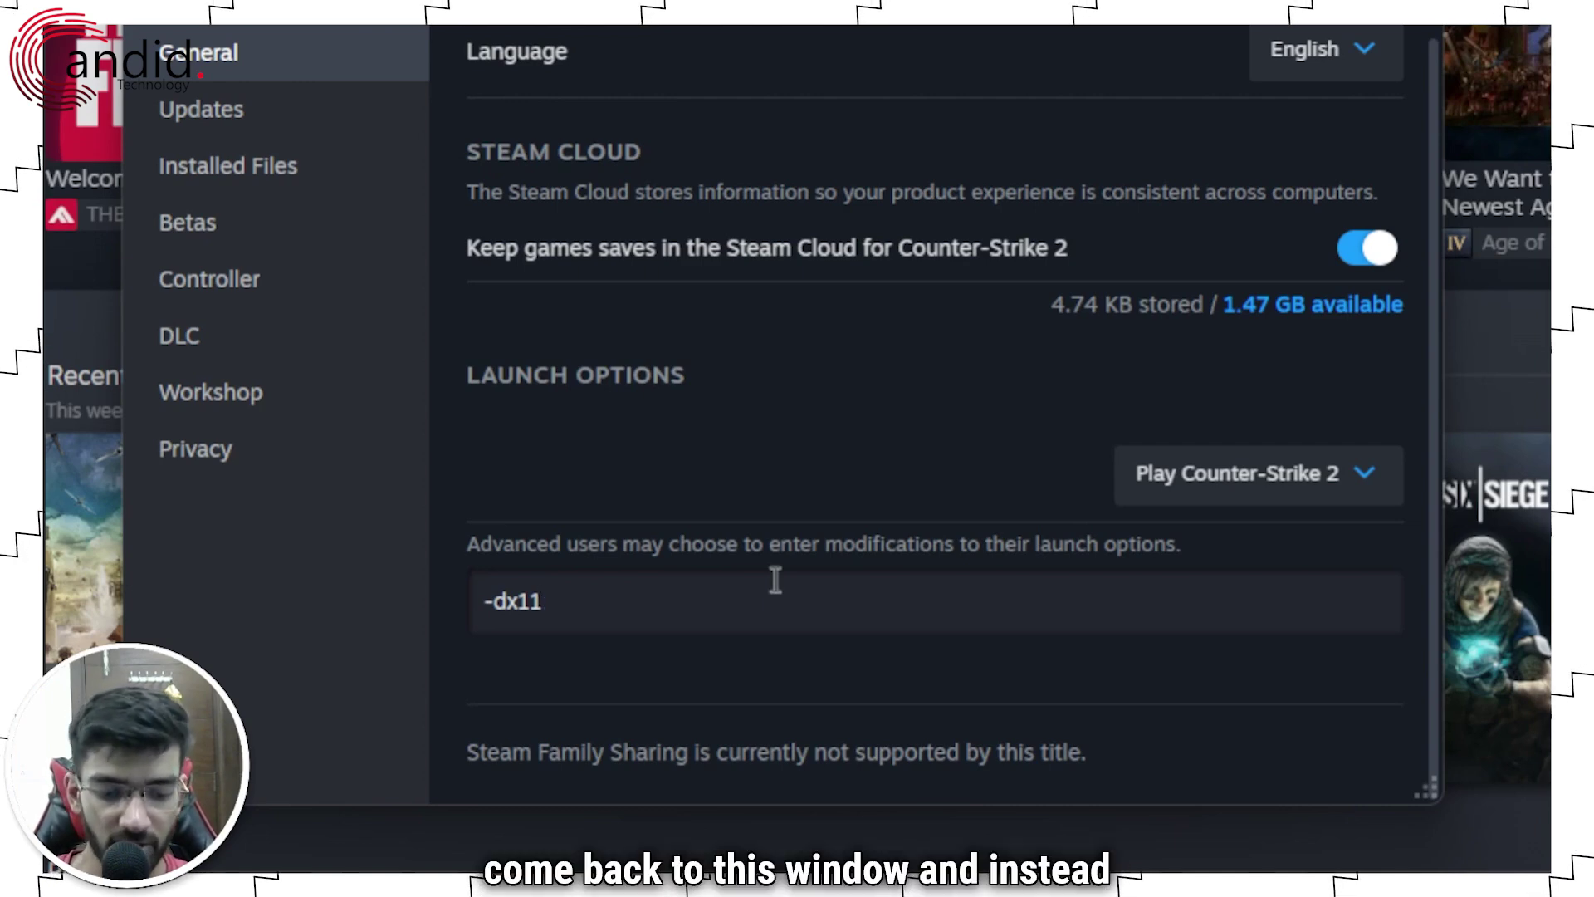
key(BackSpace)
text(2)
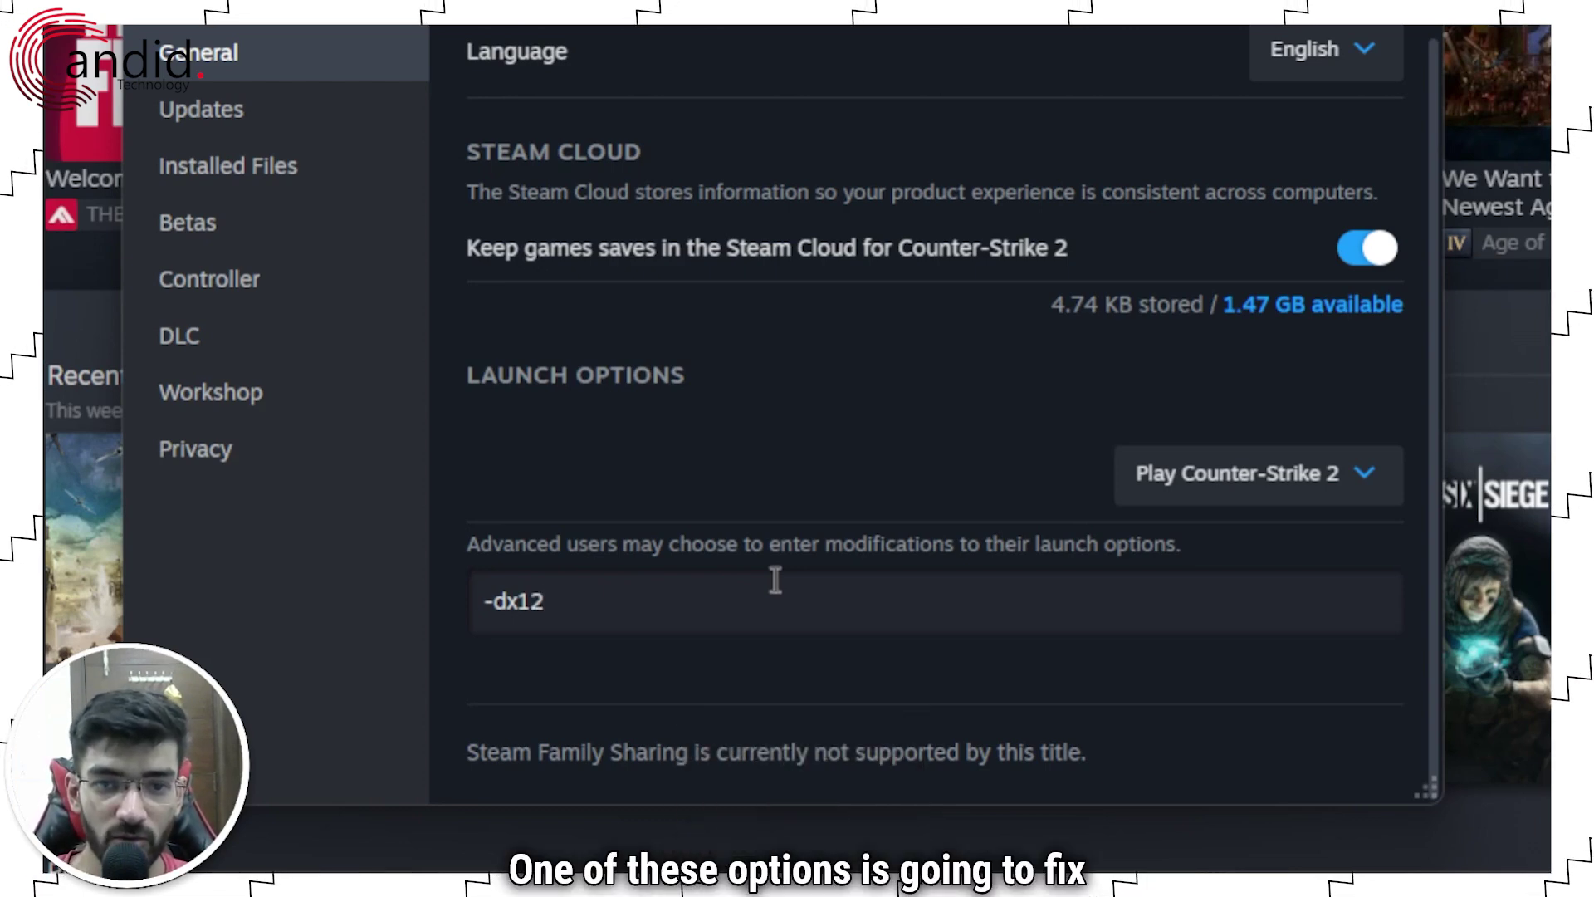
key(ctrl+a)
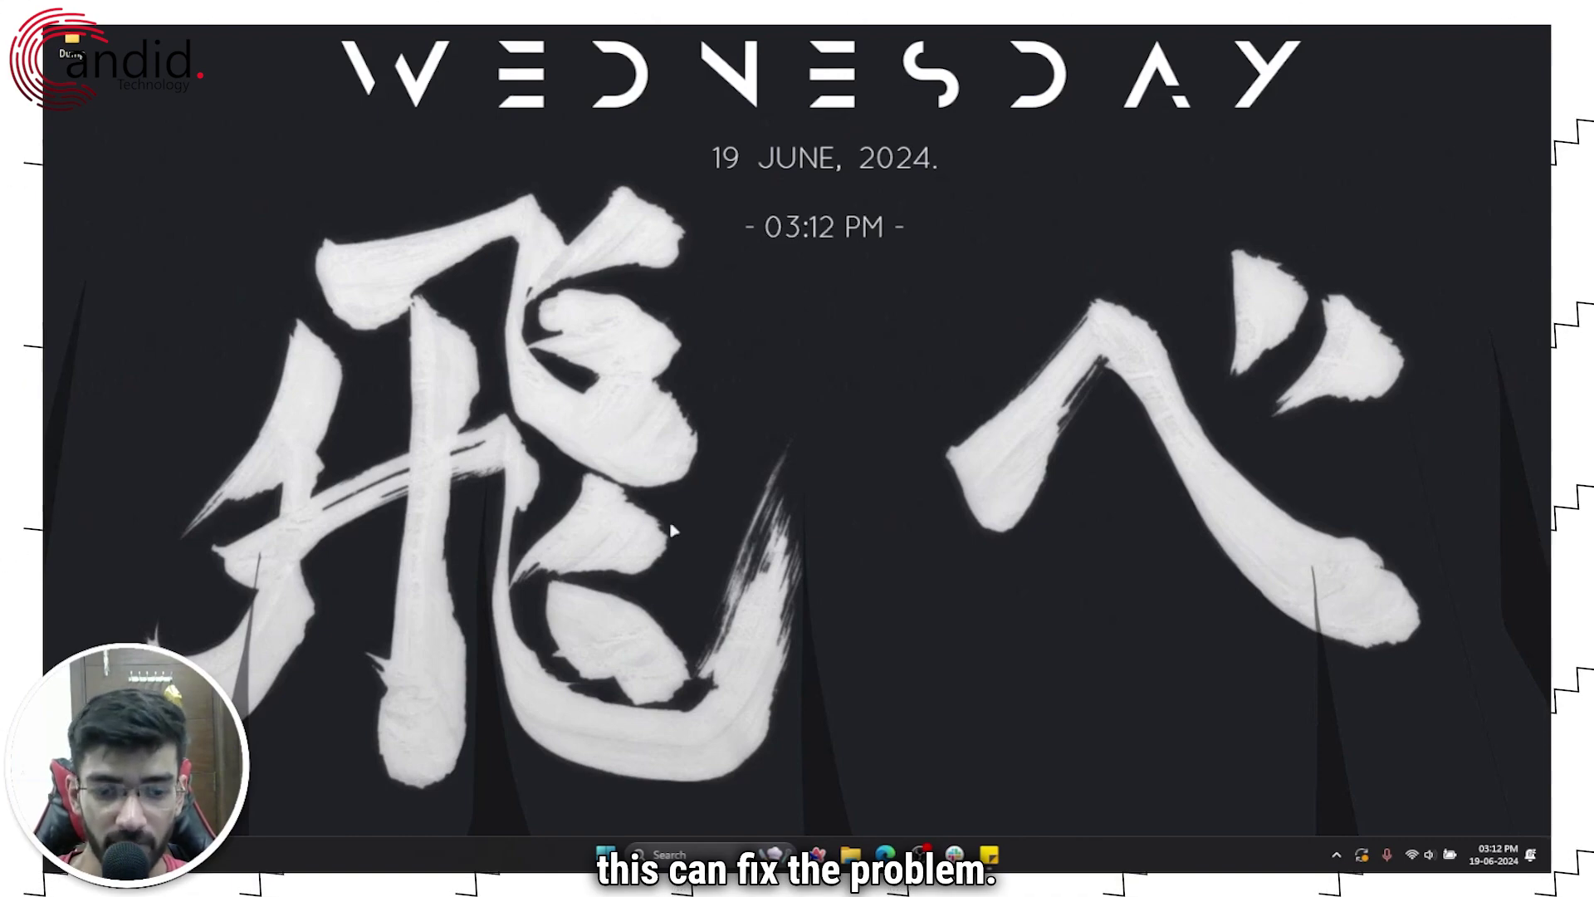
key(super+i)
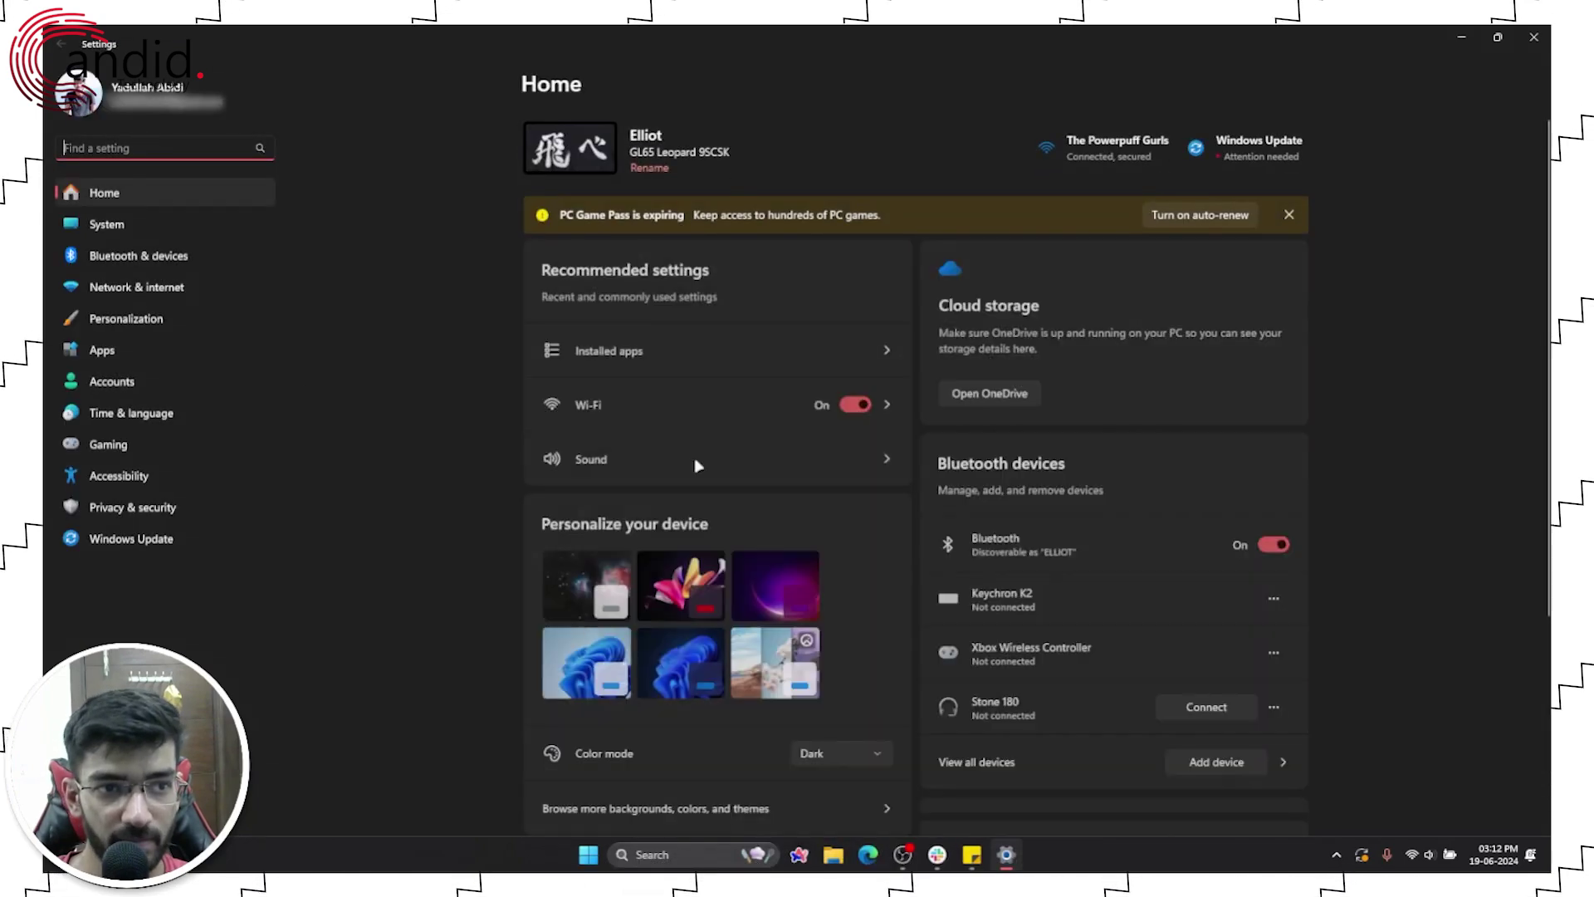
click(158, 236)
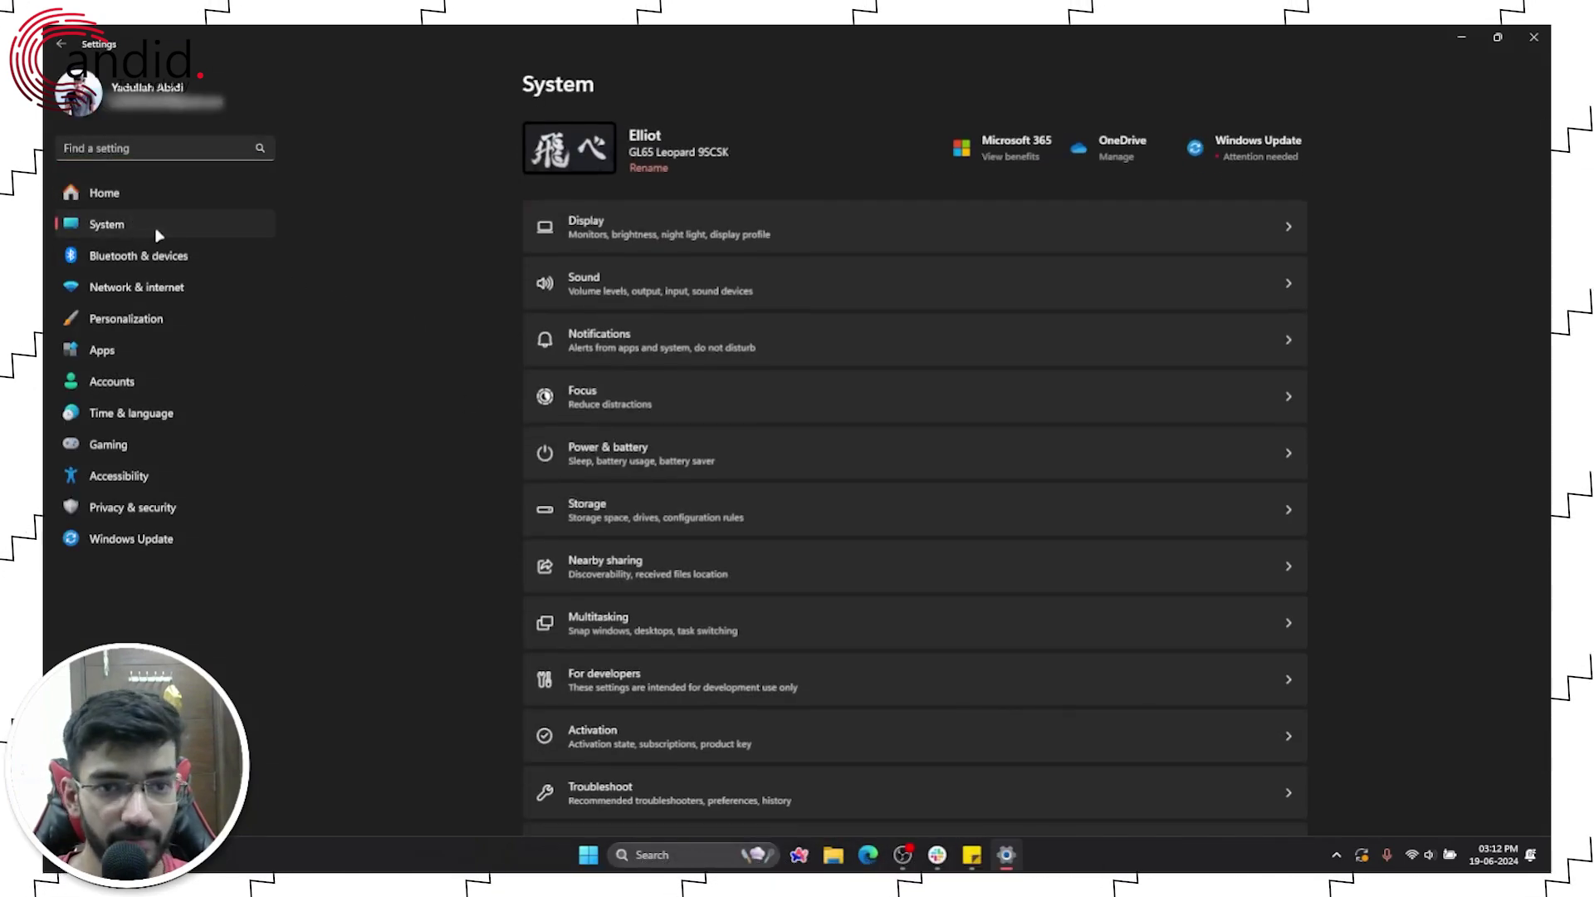
click(765, 241)
scroll(1063, 395, down, 5)
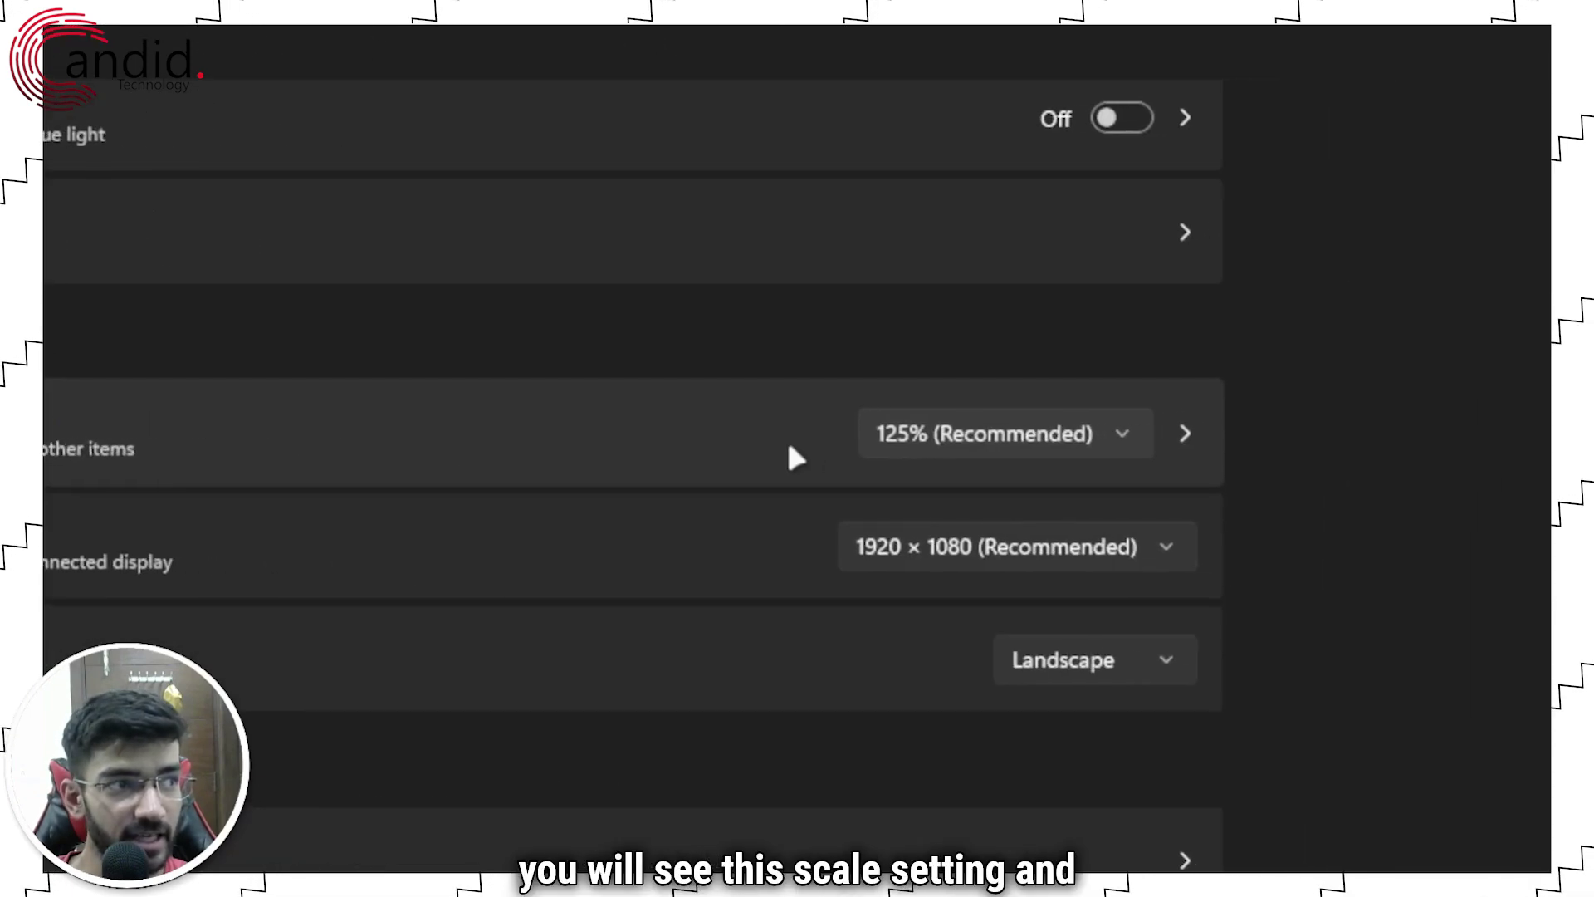
click(1031, 424)
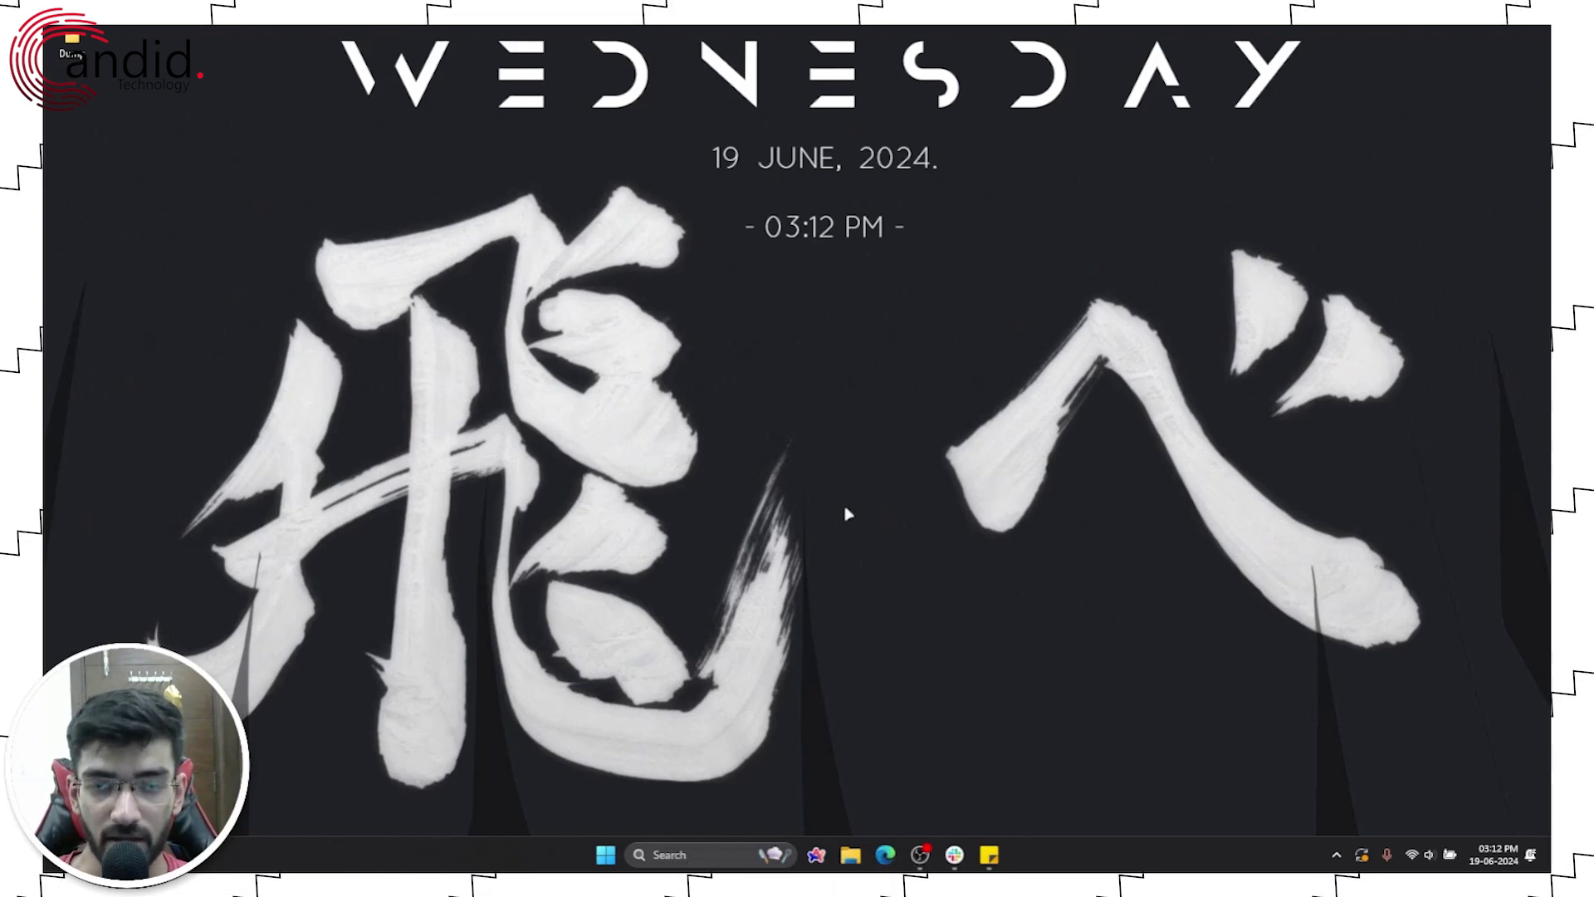
key(super)
text(msi afterburner)
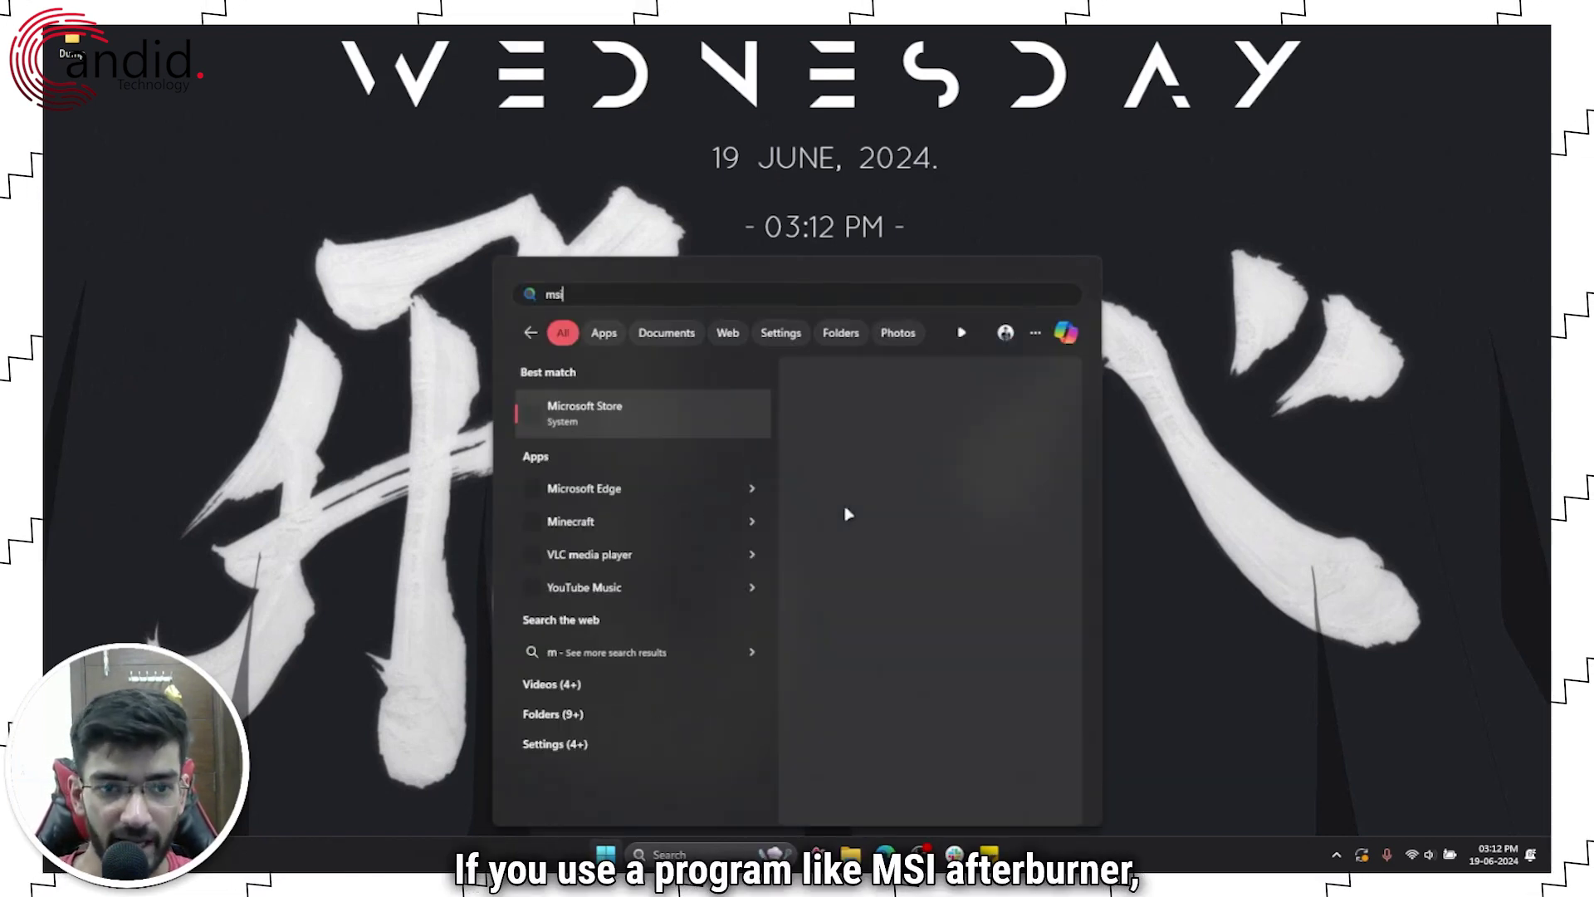
key(Return)
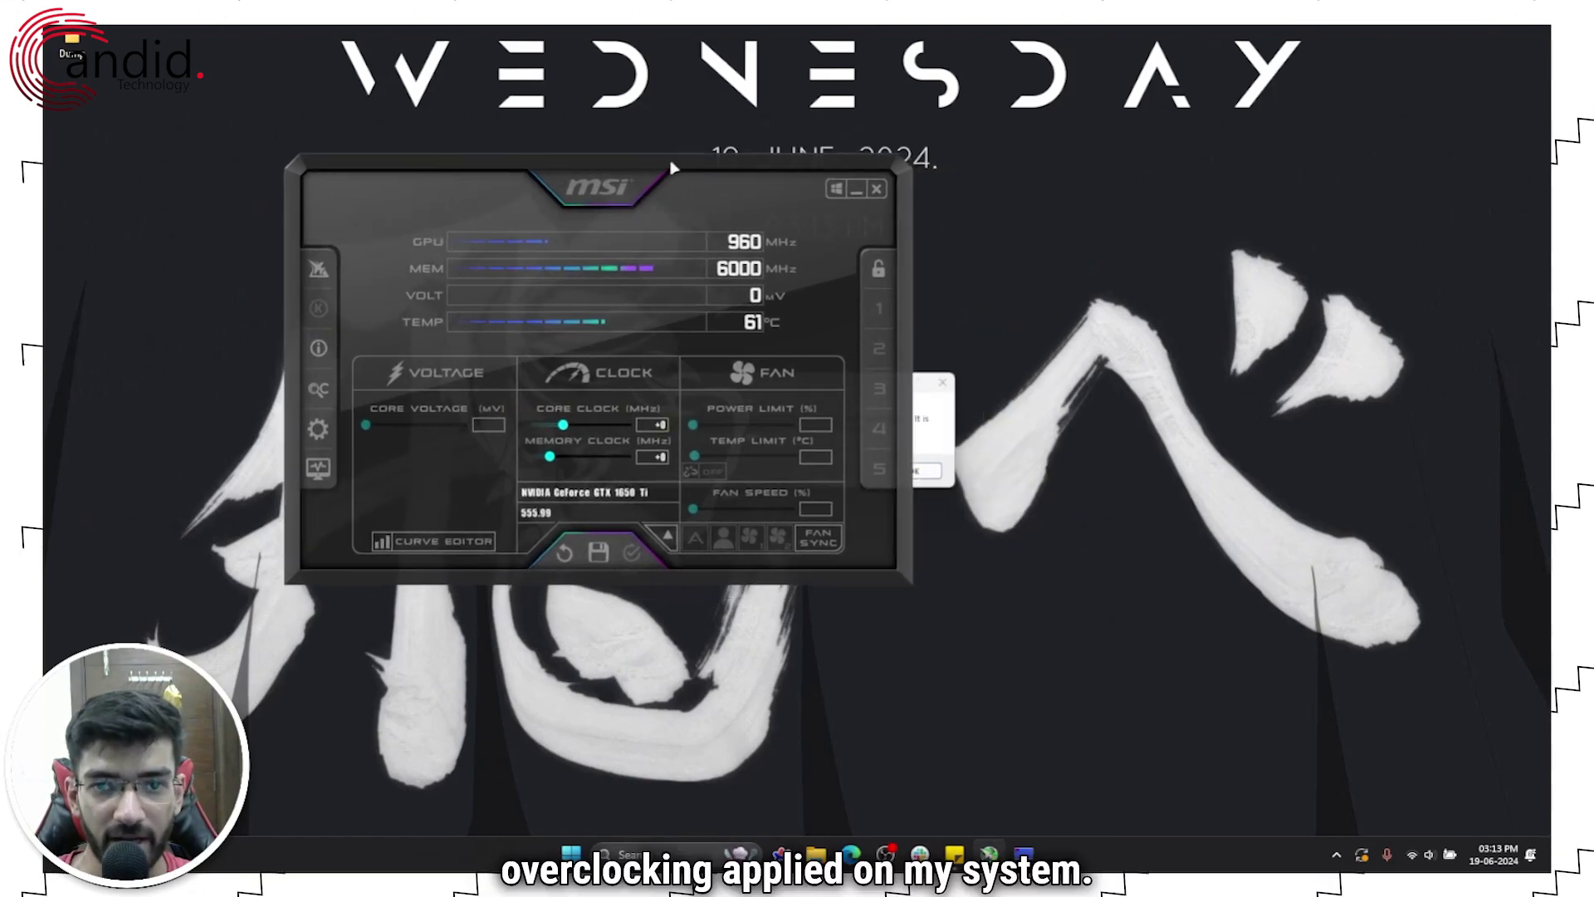
click(916, 470)
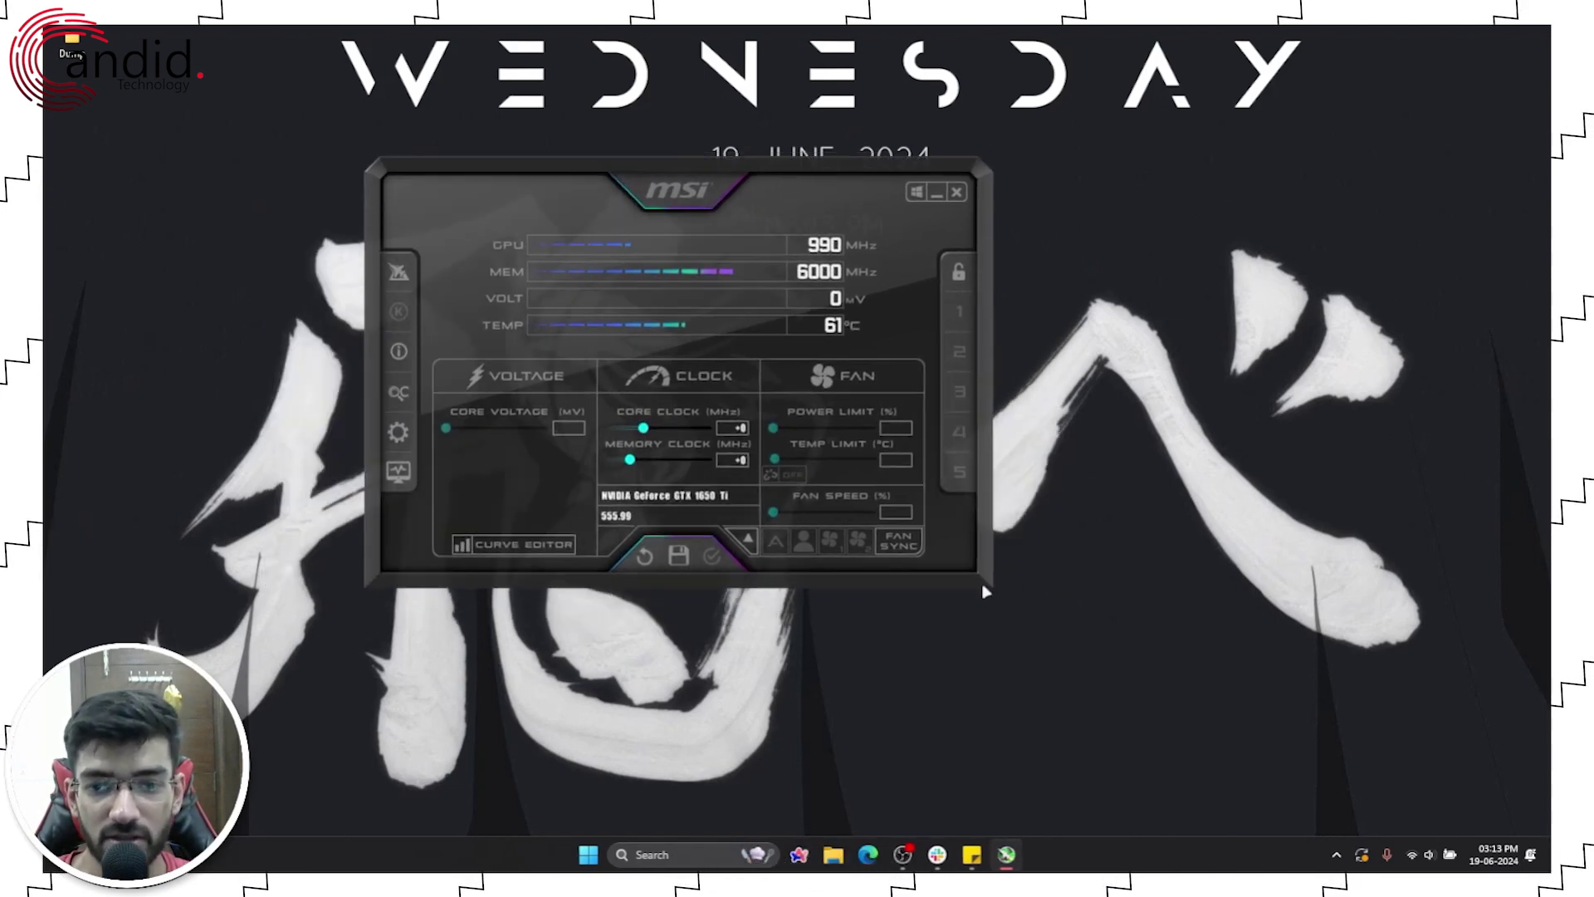
click(902, 470)
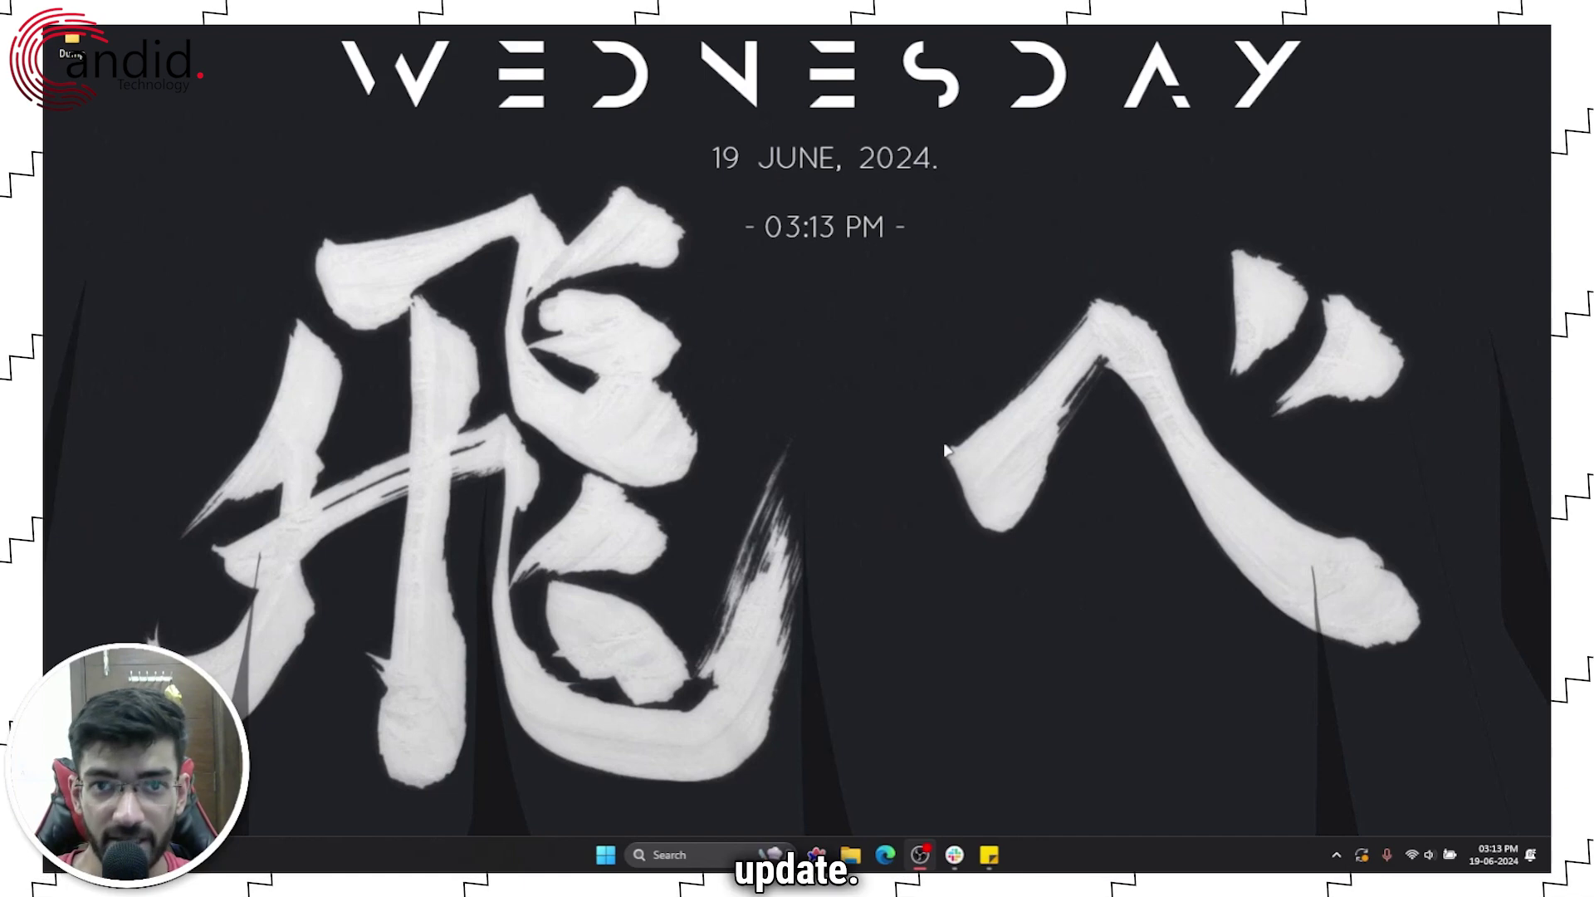
Open the Windows Update page in Settings, showing a pending restart and .NET update.
key(super+i)
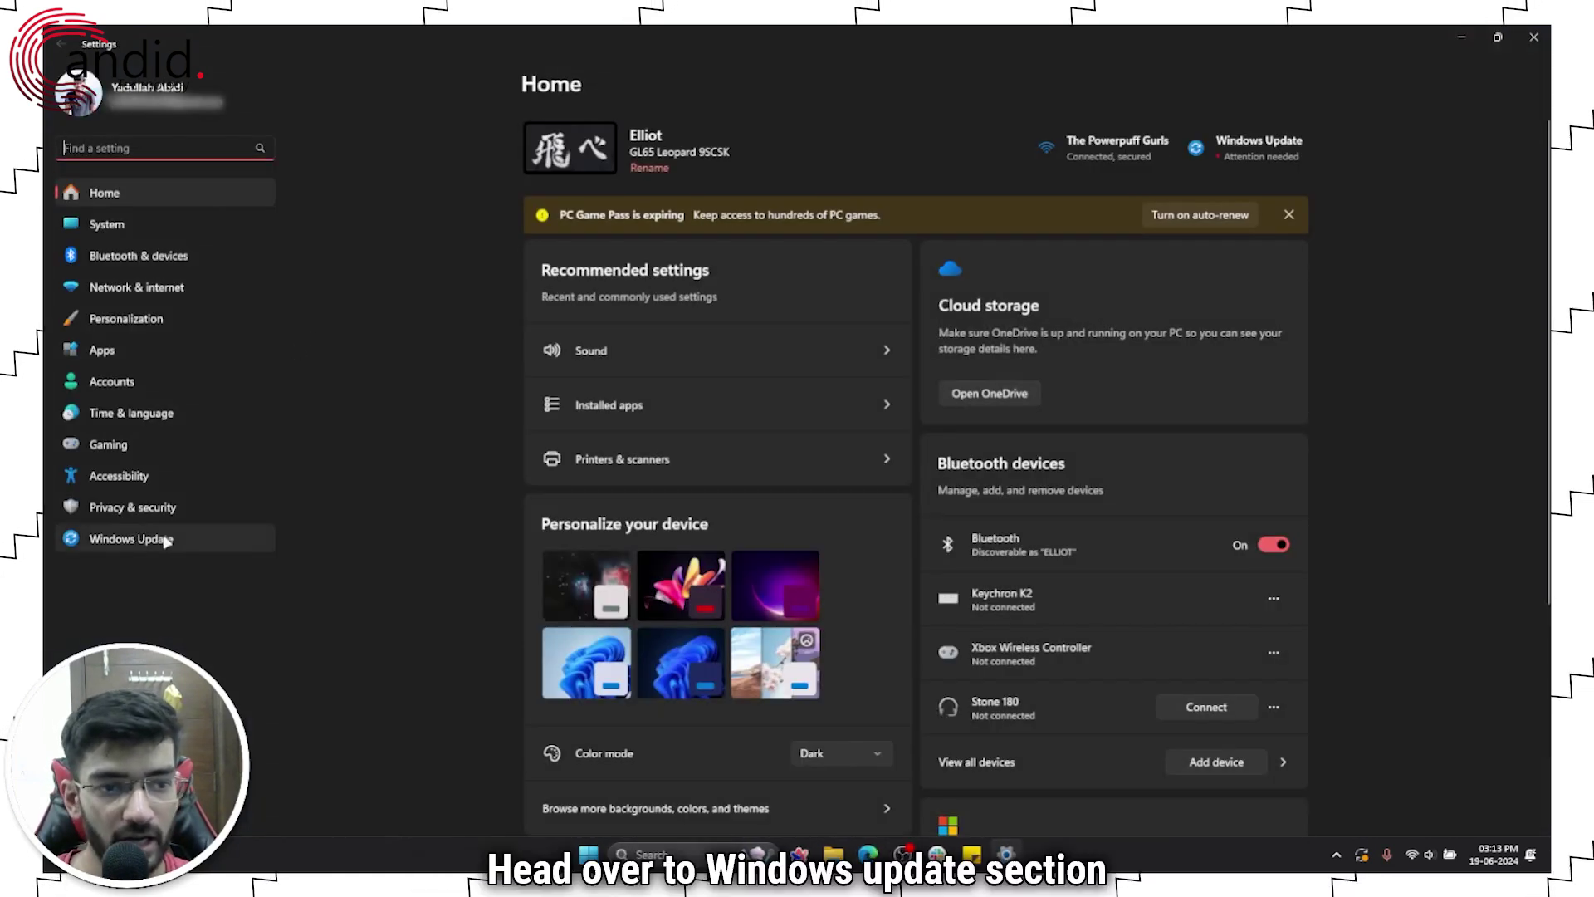
click(166, 541)
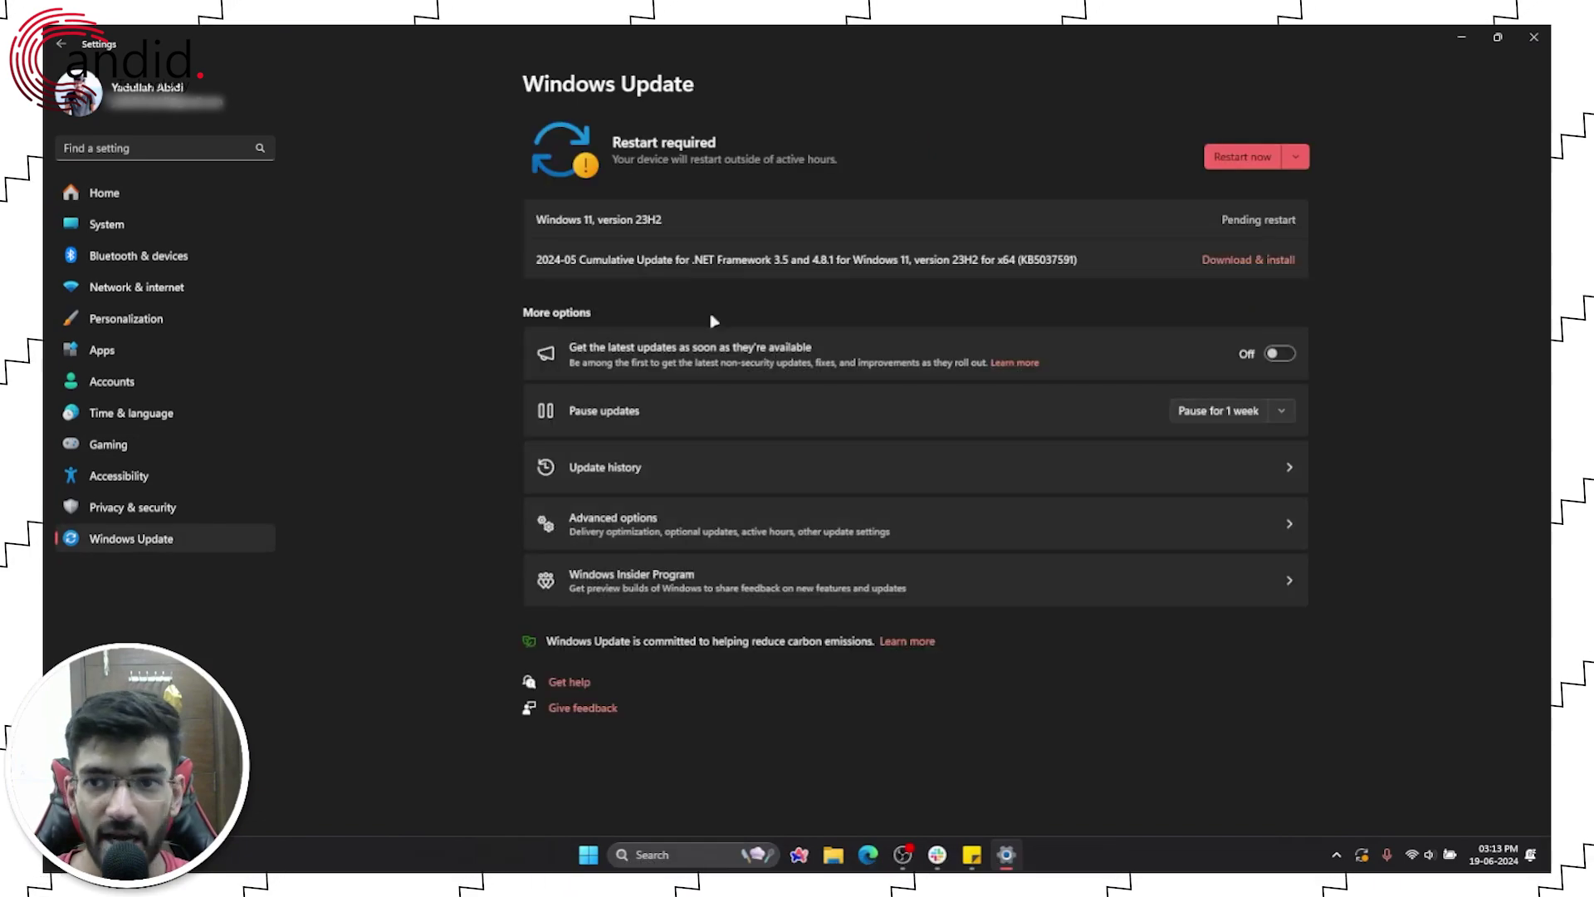